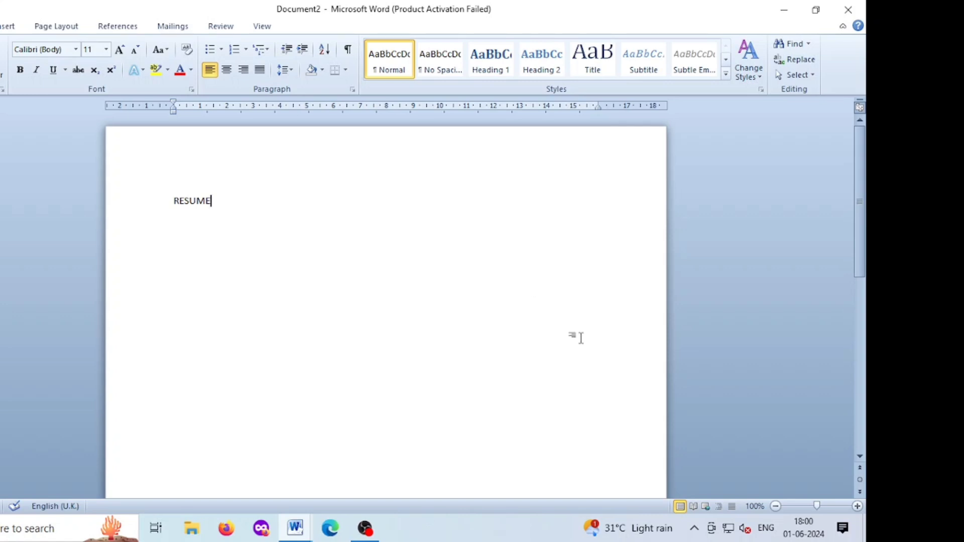
Step: Format the RESUME heading with the Title style in bold italic at 28 pt and center it
{"action": "triple_click", "coordinate": [212, 200]}
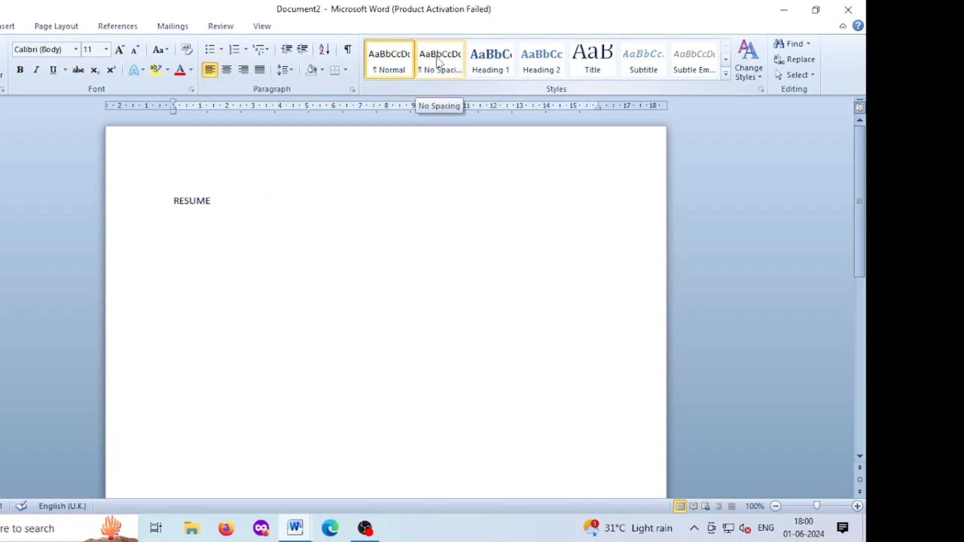
{"action": "left_click", "coordinate": [588, 61]}
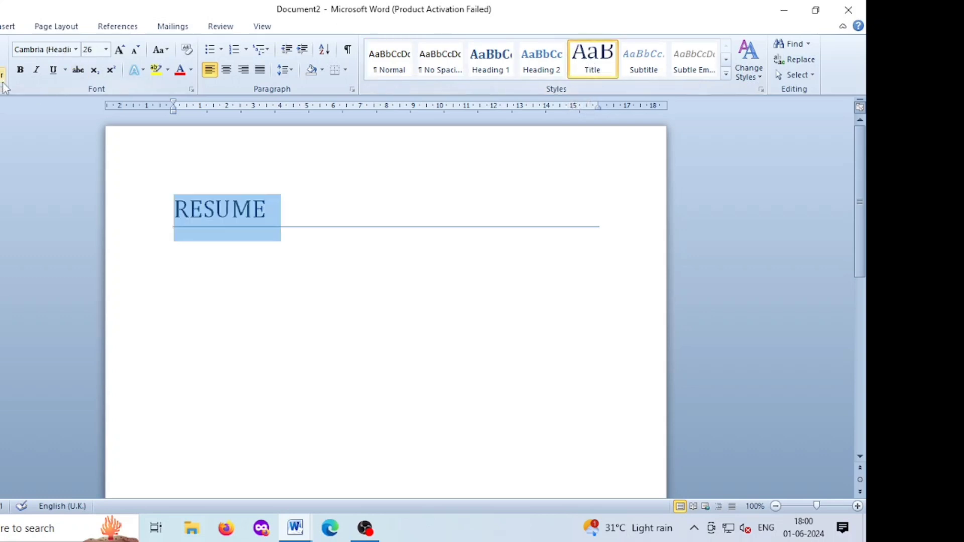
{"action": "left_click", "coordinate": [24, 71]}
{"action": "left_click", "coordinate": [35, 70]}
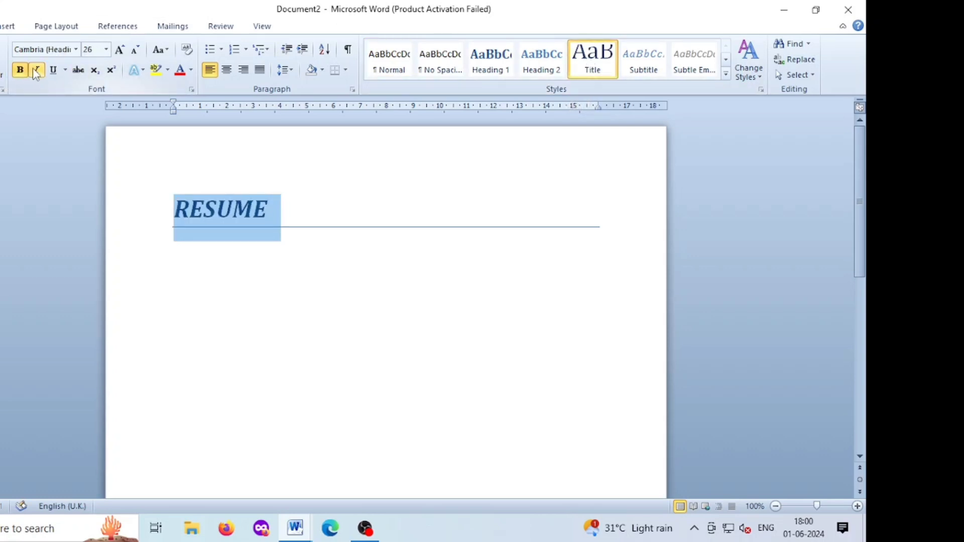
{"action": "left_click", "coordinate": [119, 52]}
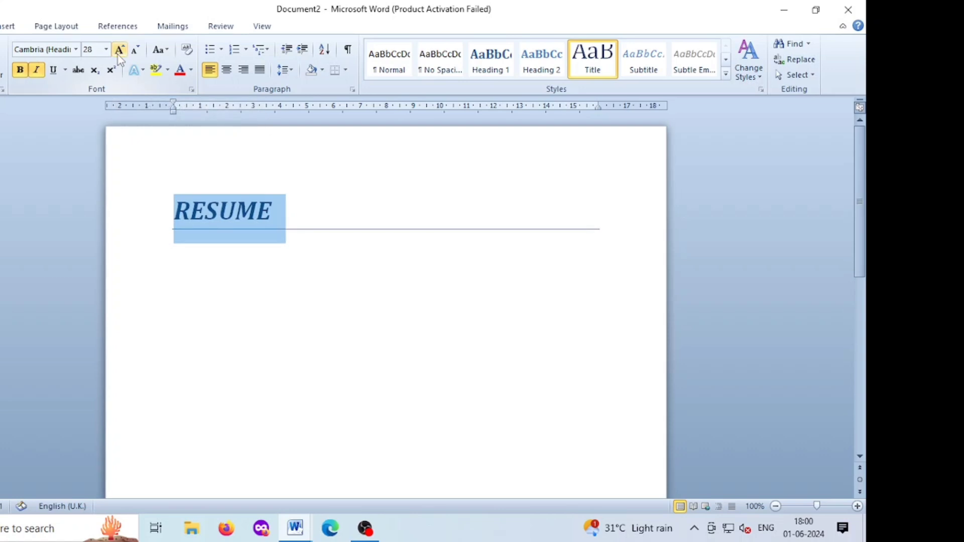
{"action": "left_click", "coordinate": [307, 205]}
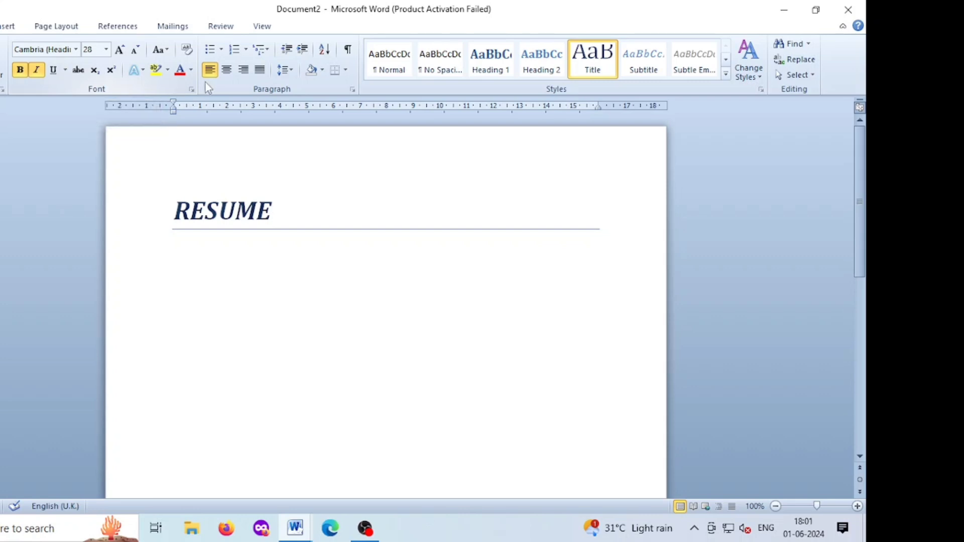
{"action": "left_click", "coordinate": [227, 70]}
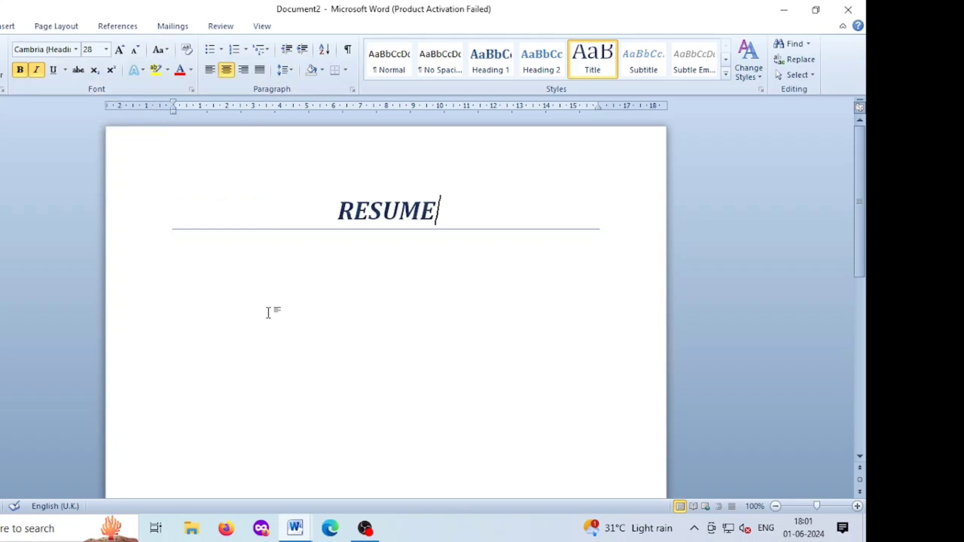
Step: Paste the copied contact details block, with name, address, mobile number and e-mail, below the RESUME heading
{"action": "left_click", "coordinate": [204, 268]}
{"action": "left_click", "coordinate": [496, 228]}
{"action": "key", "text": "Return"}
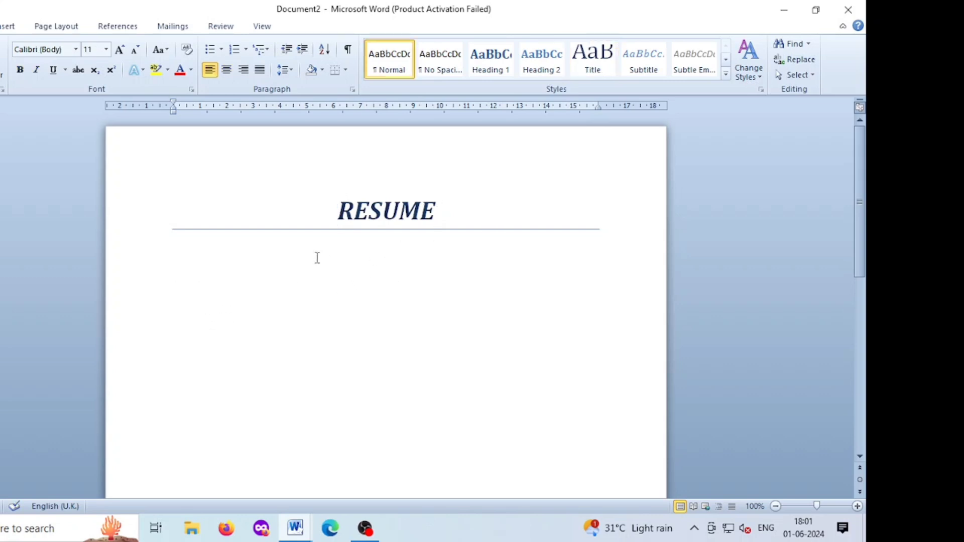
{"action": "key", "text": "Up"}
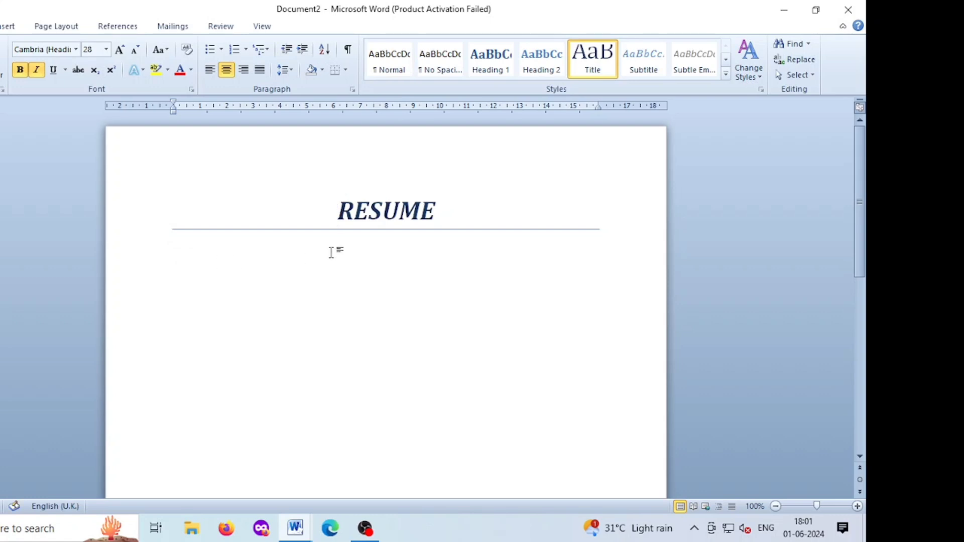
{"action": "left_click", "coordinate": [179, 259]}
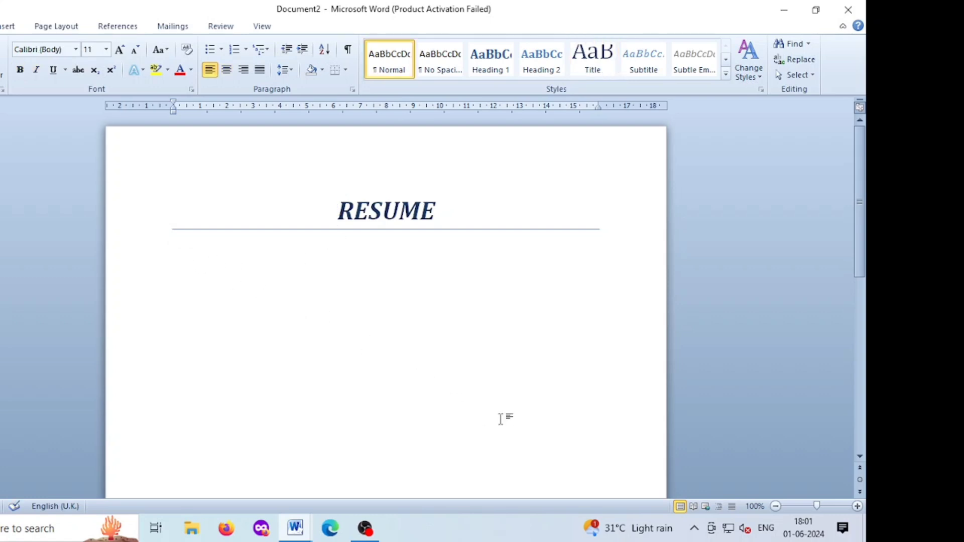
{"action": "key", "text": "Up"}
{"action": "left_click", "coordinate": [179, 263]}
{"action": "key", "text": "ctrl+v"}
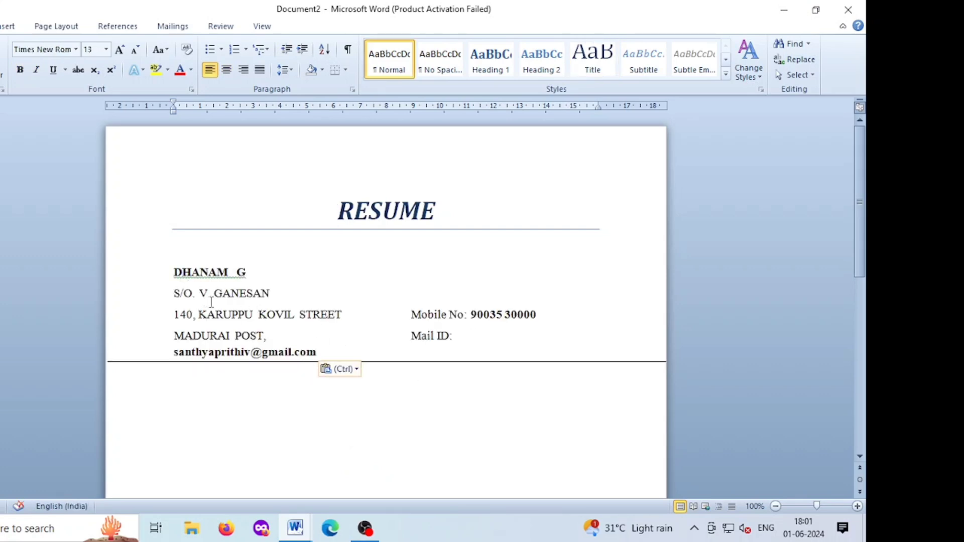
Step: Move the Mobile No and Mail ID entries back one tab stop so they line up, and left-align the RESUME heading
{"action": "left_click", "coordinate": [408, 336]}
{"action": "key", "text": "BackSpace"}
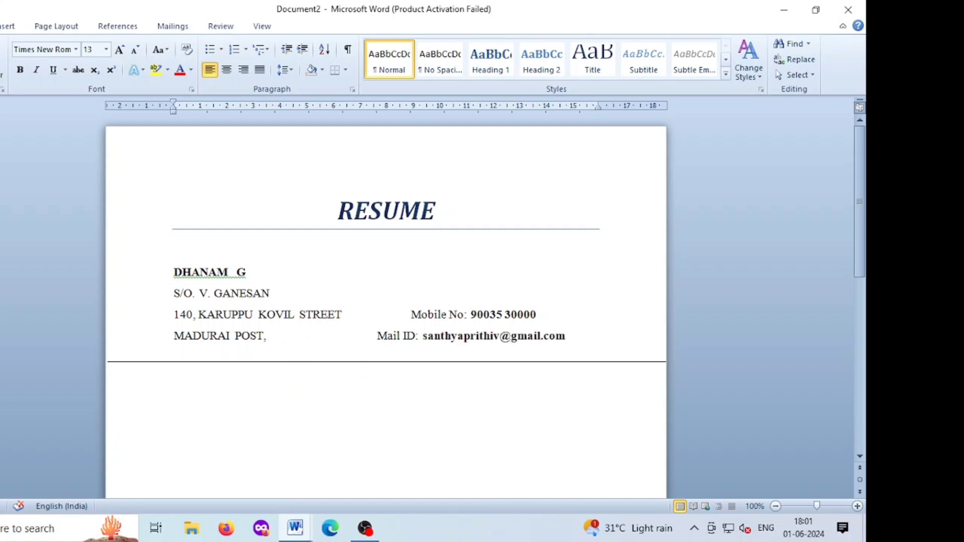
{"action": "left_click", "coordinate": [410, 314]}
{"action": "key", "text": "BackSpace"}
{"action": "left_click", "coordinate": [523, 322]}
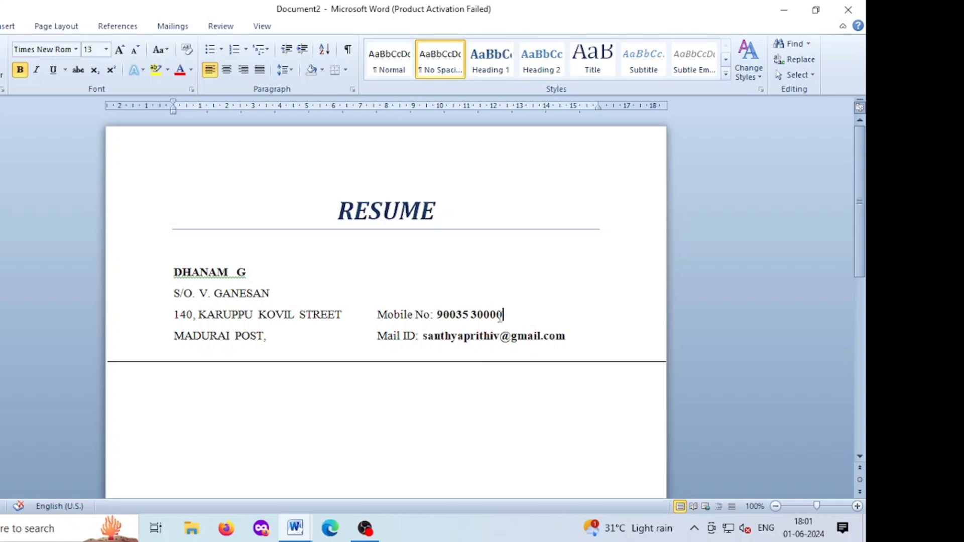
{"action": "left_click", "coordinate": [331, 209]}
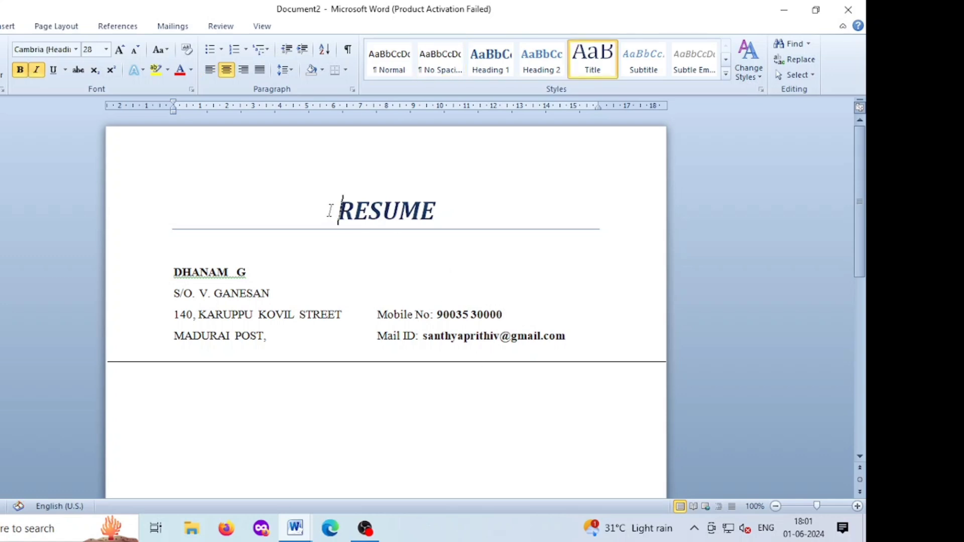
{"action": "left_click", "coordinate": [210, 70]}
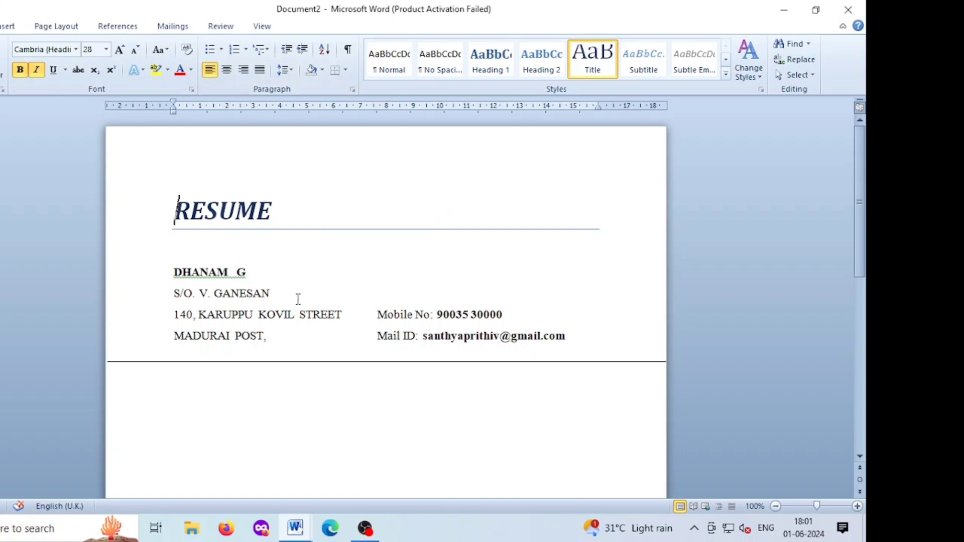
Step: Add the boxed, grey-shaded section heading "CAREER OBJECTIVE:" at the left margin below the line under the contact details
{"action": "scroll", "coordinate": [298, 299], "scroll_direction": "down", "scroll_amount": 5}
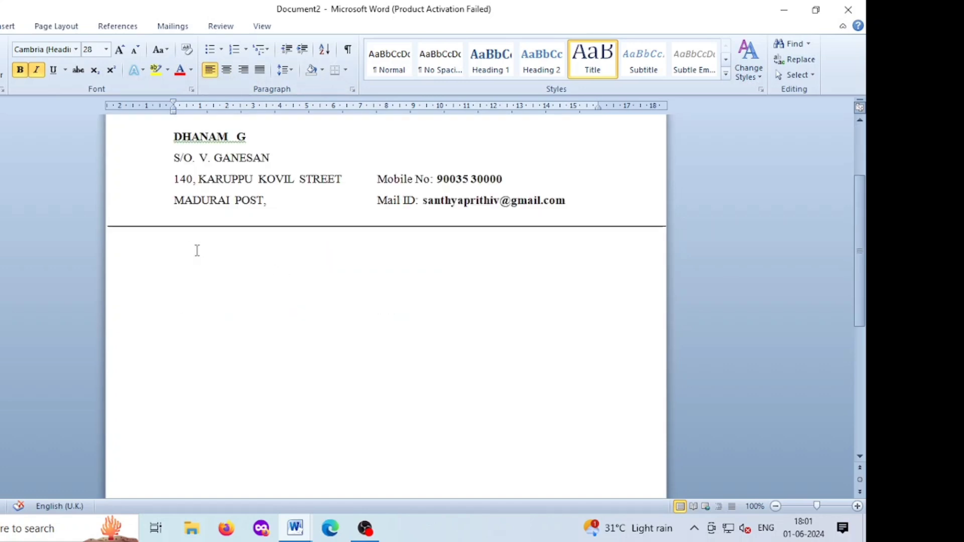
{"action": "left_click", "coordinate": [197, 250]}
{"action": "double_click", "coordinate": [224, 250]}
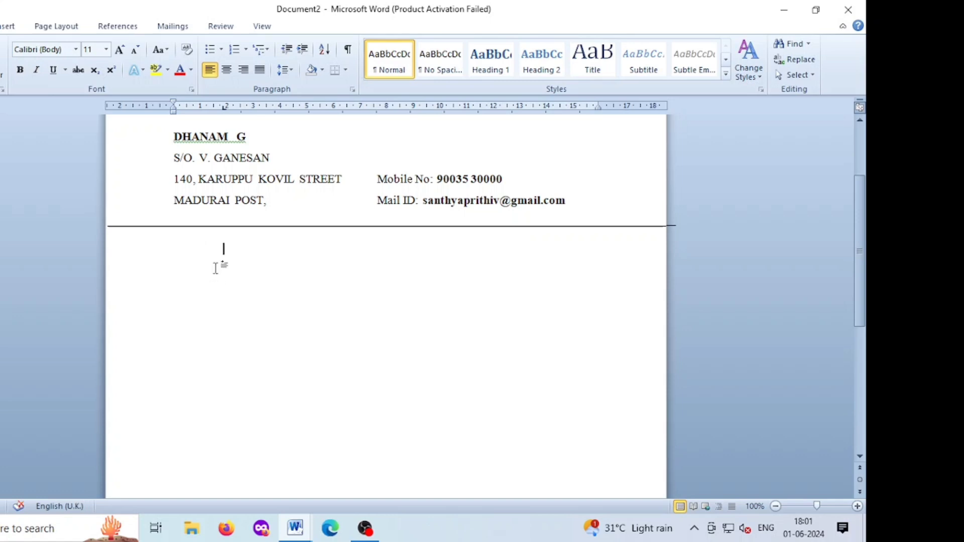
{"action": "left_click", "coordinate": [194, 256]}
{"action": "double_click", "coordinate": [174, 257]}
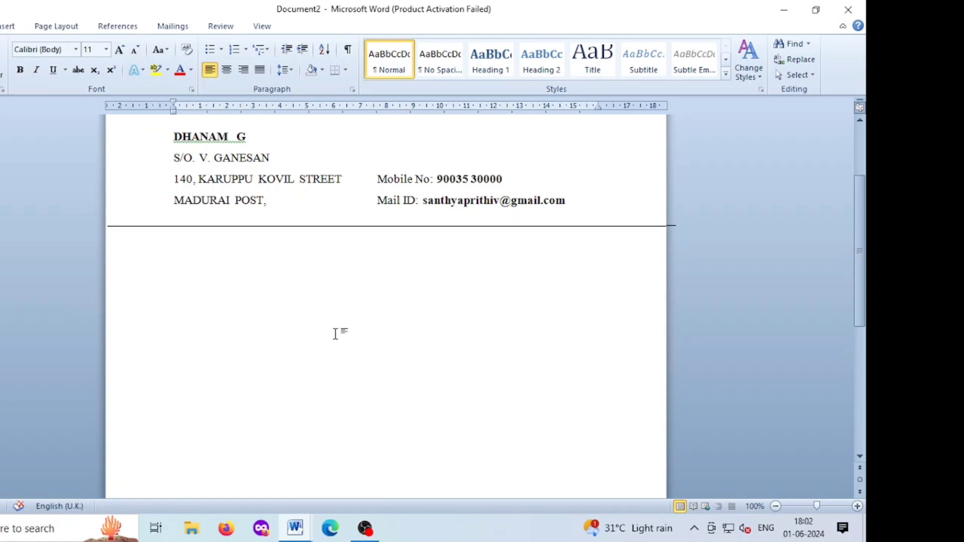
{"action": "type", "text": "CAREER OBJECTIVE:"}
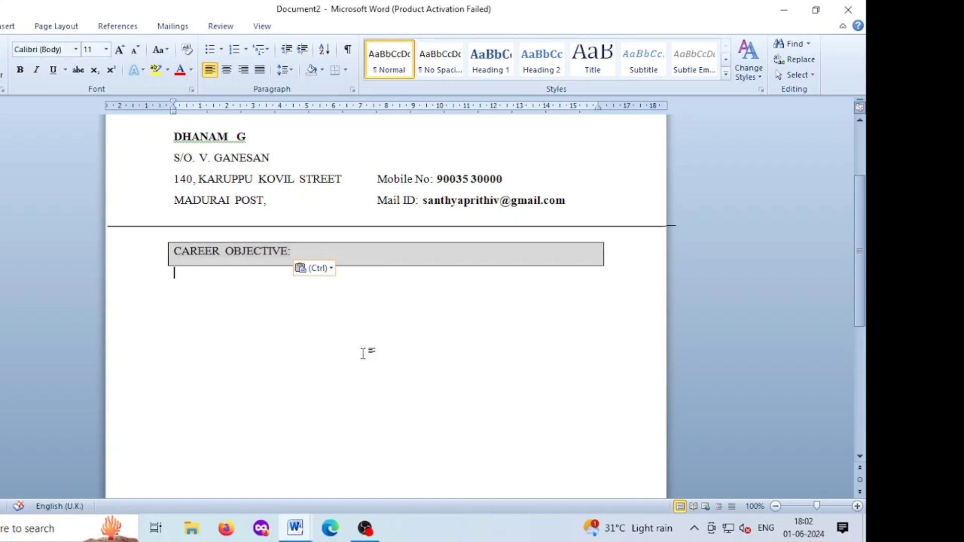
Step: Examine the border and shading fill settings of the CAREER OBJECTIVE heading without changing them
{"action": "left_click", "coordinate": [300, 245]}
{"action": "left_click", "coordinate": [439, 366]}
{"action": "left_click", "coordinate": [311, 248]}
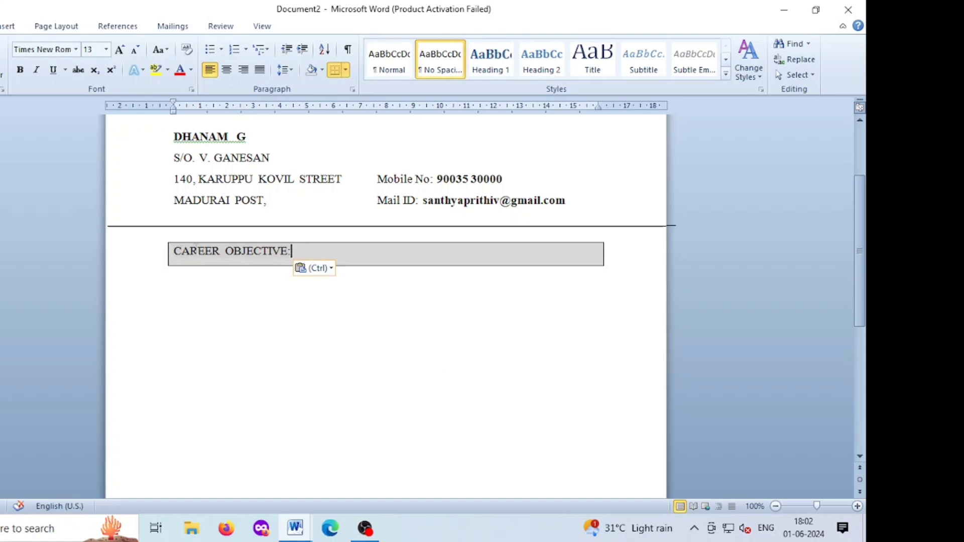
{"action": "left_click", "coordinate": [346, 70]}
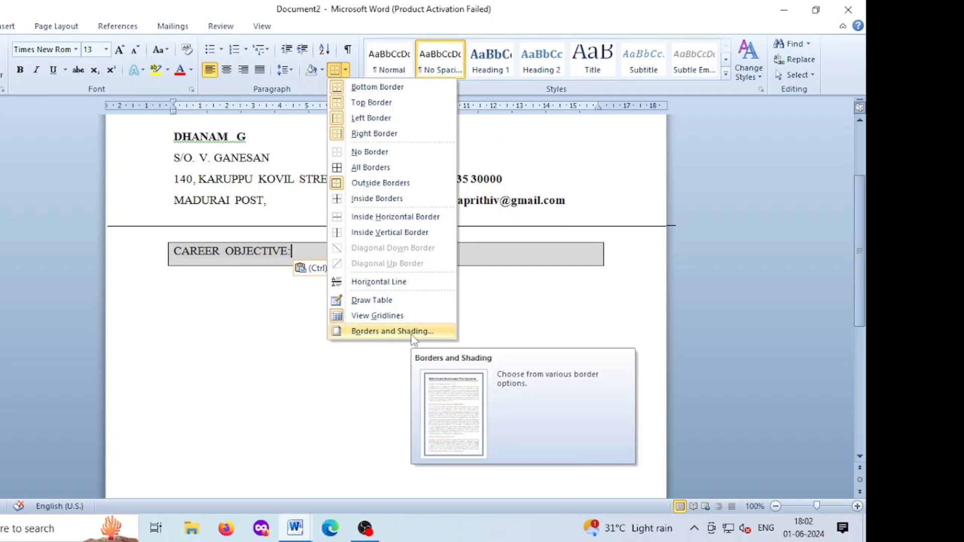
{"action": "left_click", "coordinate": [397, 331]}
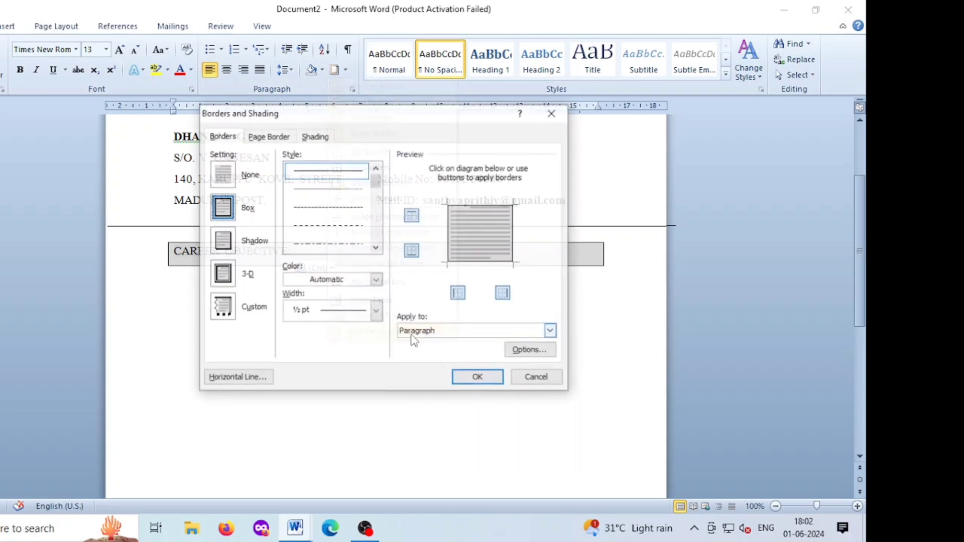
{"action": "left_click", "coordinate": [323, 142]}
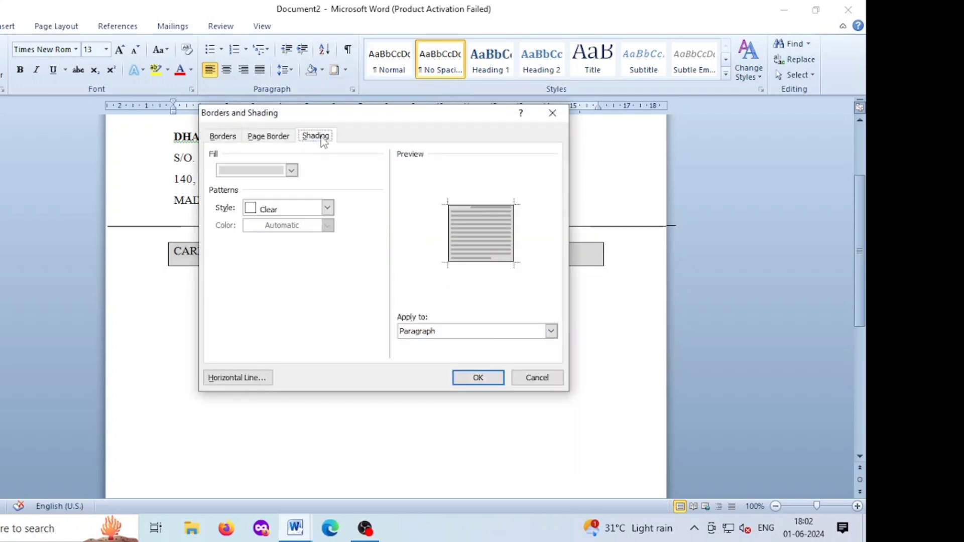
{"action": "left_click", "coordinate": [268, 172]}
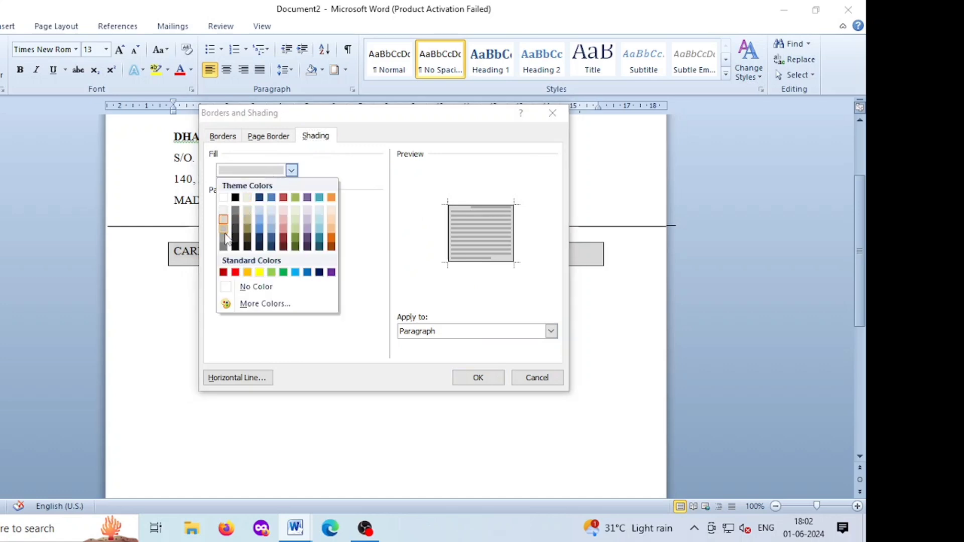
{"action": "left_click", "coordinate": [479, 378]}
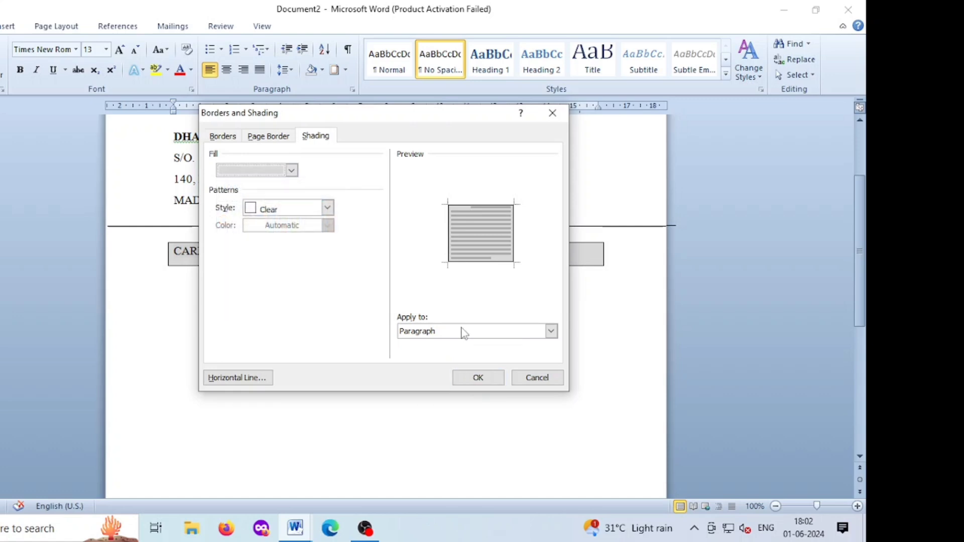
{"action": "left_click", "coordinate": [535, 377]}
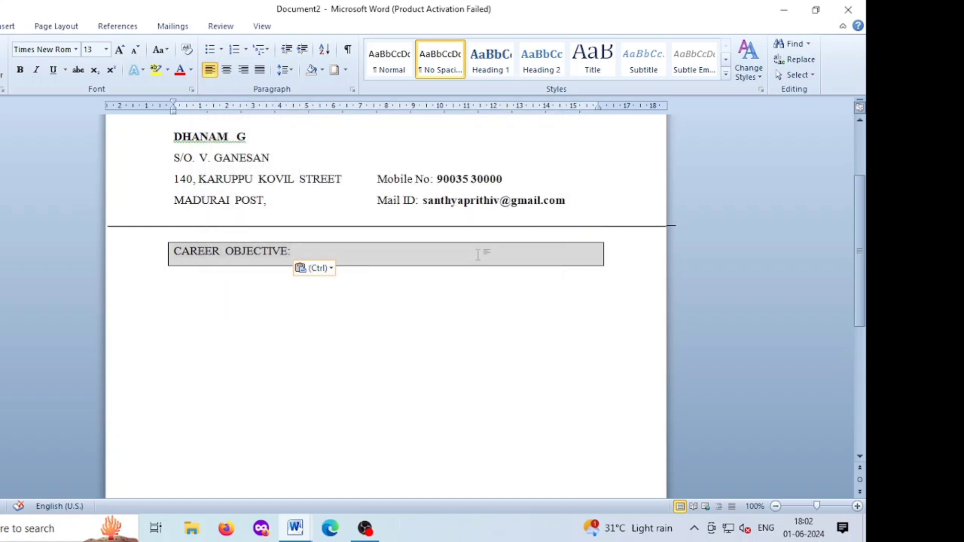
Step: Add the objective statement starting "To obtain a position that will enable me" under CAREER OBJECTIVE, with a blank line above and first-line indent
{"action": "left_click", "coordinate": [191, 289]}
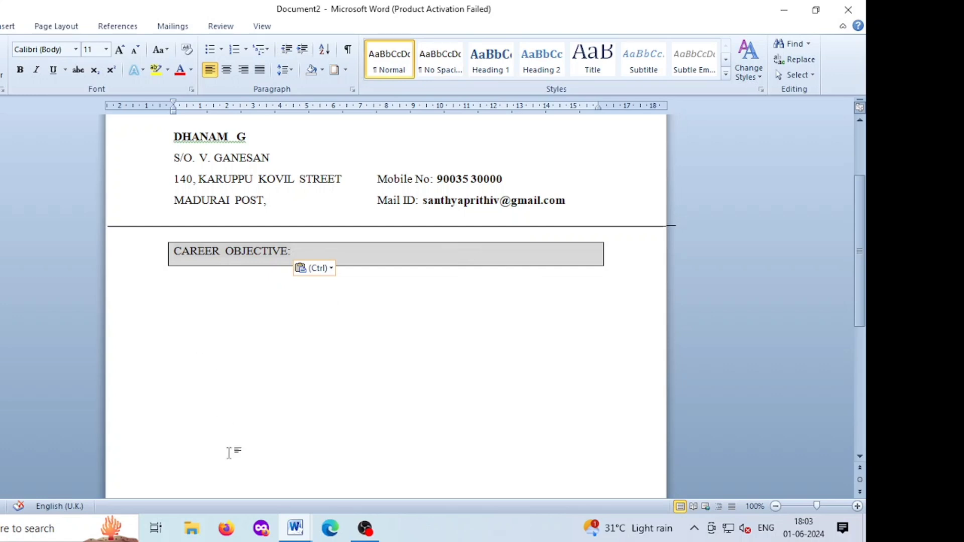
{"action": "type", "text": "To obtain a position that will enable me to use my strong organization skills educational backHGground to work well with people."}
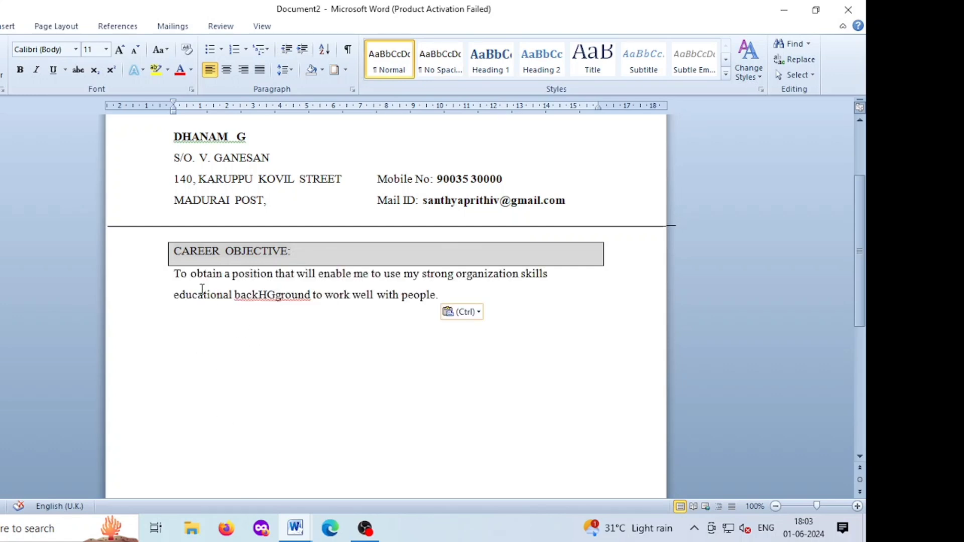
{"action": "left_click", "coordinate": [174, 274]}
{"action": "key", "text": "Return"}
{"action": "key", "text": "Tab"}
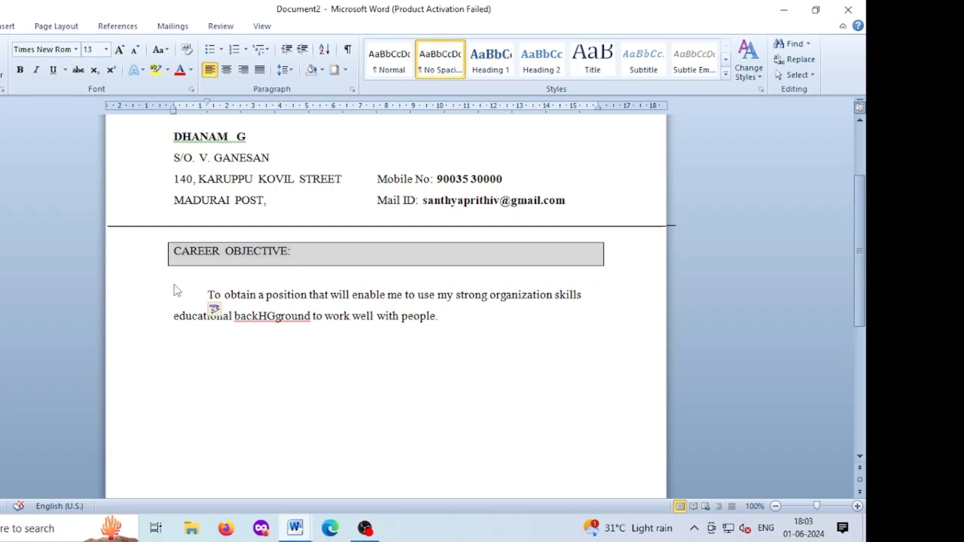
Step: Add the section heading "EDUCATION DETAILS:" after a blank line below the career objective paragraph
{"action": "left_click", "coordinate": [586, 391]}
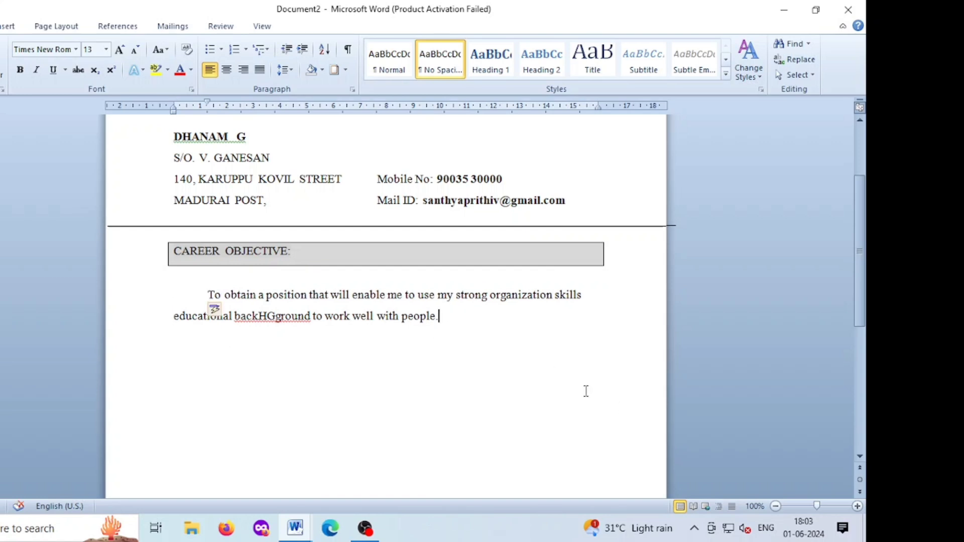
{"action": "left_click", "coordinate": [386, 300]}
{"action": "left_click", "coordinate": [441, 316]}
{"action": "key", "text": "Return"}
{"action": "key", "text": "Return"}
{"action": "key", "text": "BackSpace"}
{"action": "type", "text": "e"}
{"action": "key", "text": "BackSpace"}
{"action": "type", "text": "EDUCATION  E"}
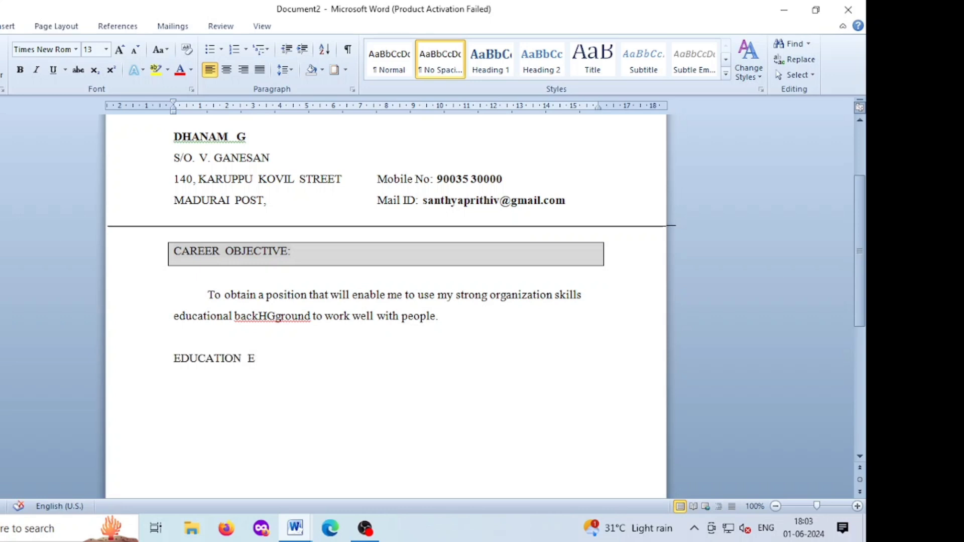
{"action": "key", "text": "BackSpace"}
{"action": "type", "text": "DETAILS:"}
{"action": "key", "text": "Return"}
Step: Insert a table with 4 columns and 4 rows below the EDUCATION DETAILS heading
{"action": "left_click", "coordinate": [7, 26]}
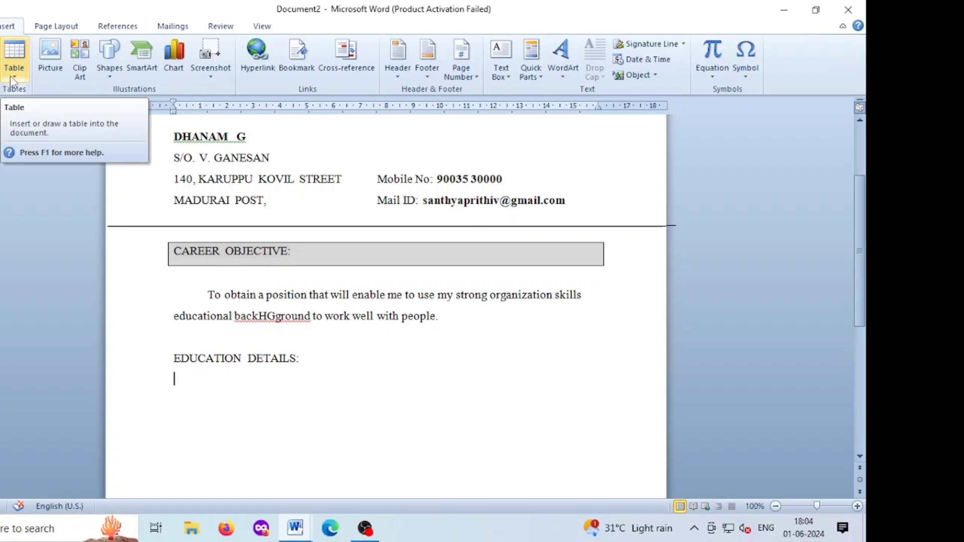
{"action": "left_click", "coordinate": [10, 77]}
{"action": "left_click", "coordinate": [60, 214]}
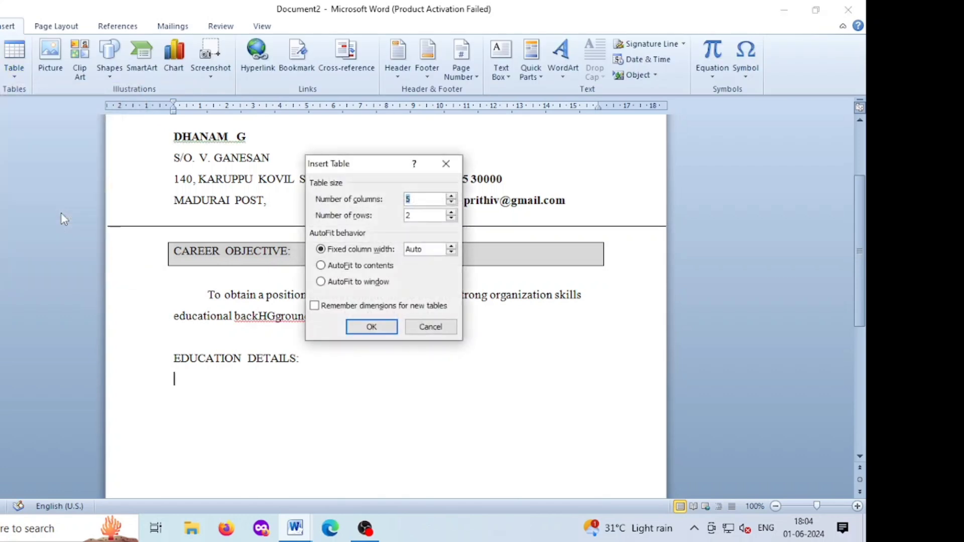
{"action": "left_click", "coordinate": [451, 197]}
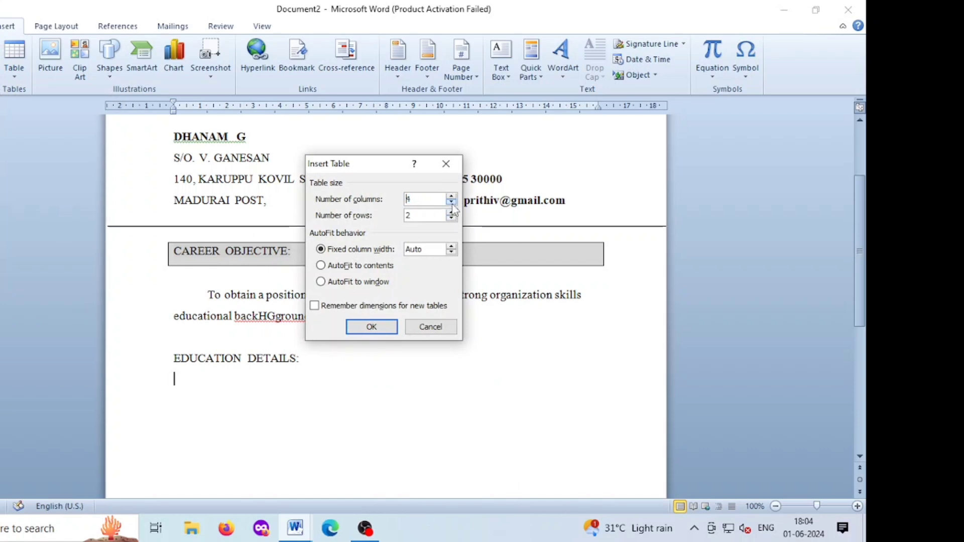
{"action": "left_click", "coordinate": [452, 213]}
{"action": "left_click", "coordinate": [452, 218]}
{"action": "left_click", "coordinate": [451, 213]}
{"action": "left_click", "coordinate": [371, 326]}
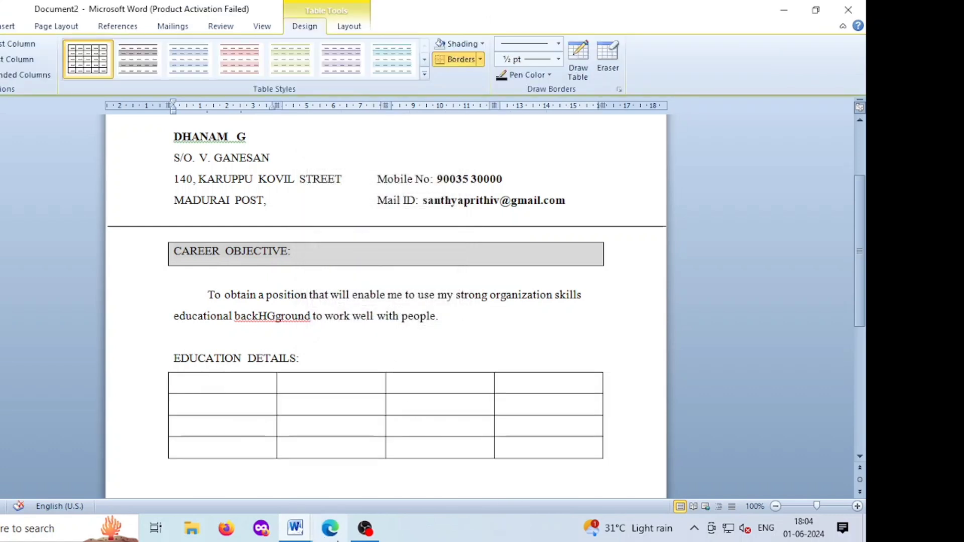
Step: Fill the table's header row with Course, Name of the Institution, Year and Marks in %
{"action": "type", "text": "Course\tName of the Institution\tYear\tMarks in %"}
{"action": "left_click", "coordinate": [391, 443]}
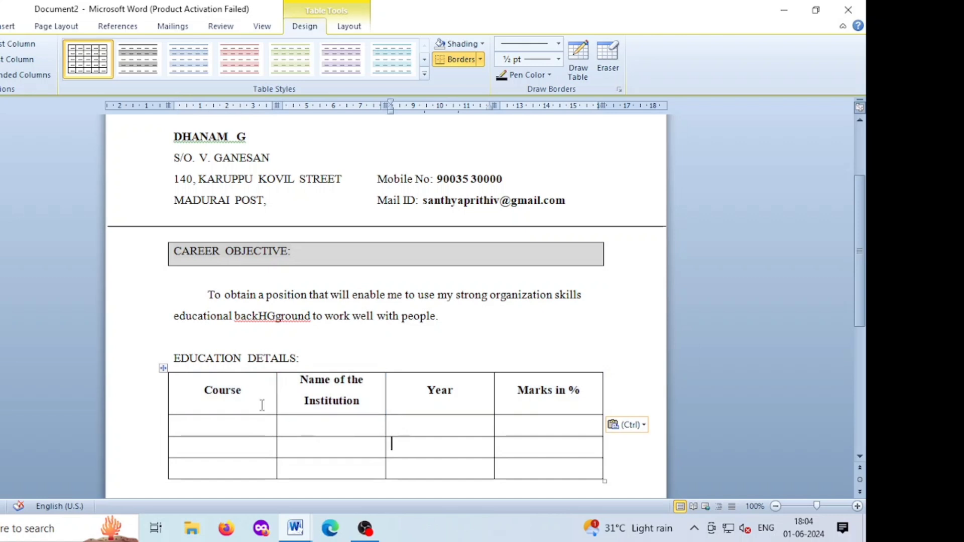
Step: Fill the education table with the SSLC, HSC and DME rows, and left-align their entries under Name of the Institution
{"action": "left_click", "coordinate": [238, 391]}
{"action": "scroll", "coordinate": [308, 389], "scroll_direction": "down", "scroll_amount": 1}
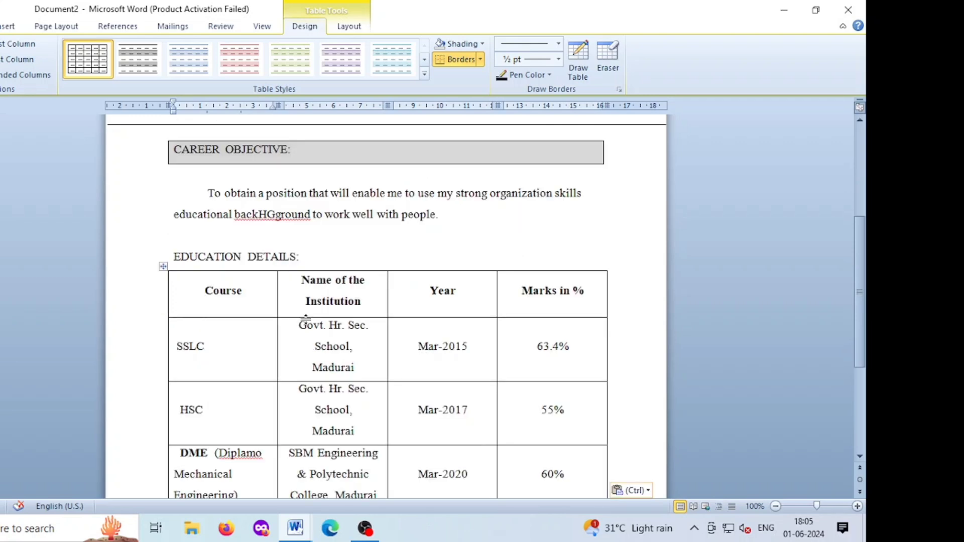
{"action": "left_click", "coordinate": [302, 353]}
{"action": "left_click_drag", "start_coordinate": [300, 331], "coordinate": [311, 476]}
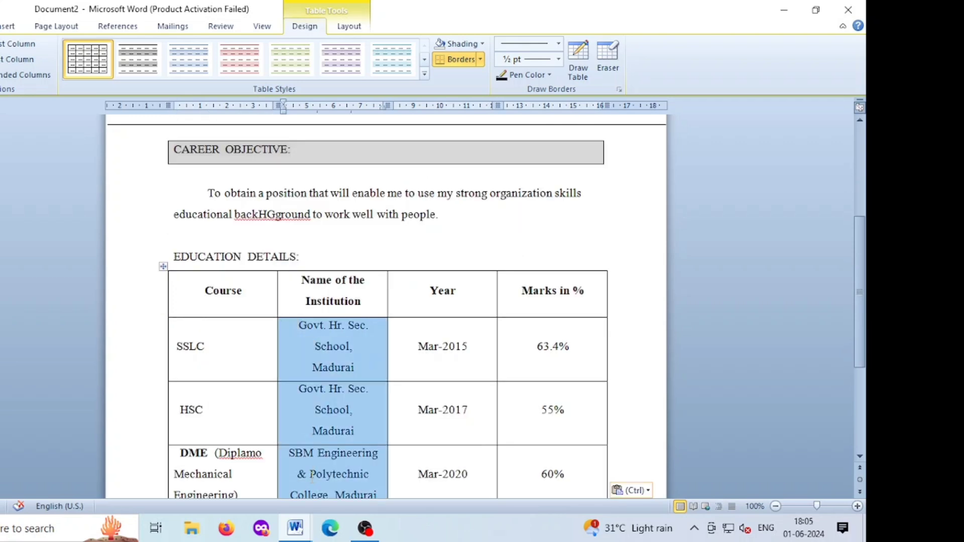
{"action": "left_click", "coordinate": [1, 26]}
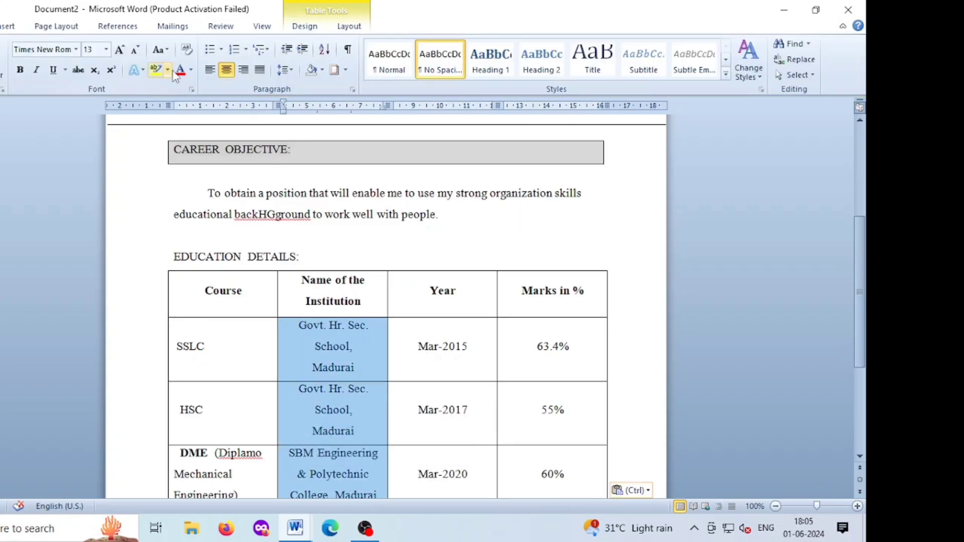
{"action": "left_click", "coordinate": [213, 76]}
{"action": "left_click", "coordinate": [316, 346]}
Step: Add the heading "LANGUAGE KNOWN:" below the education table, with the line "Tamil & English" under it
{"action": "scroll", "coordinate": [317, 346], "scroll_direction": "down", "scroll_amount": 2}
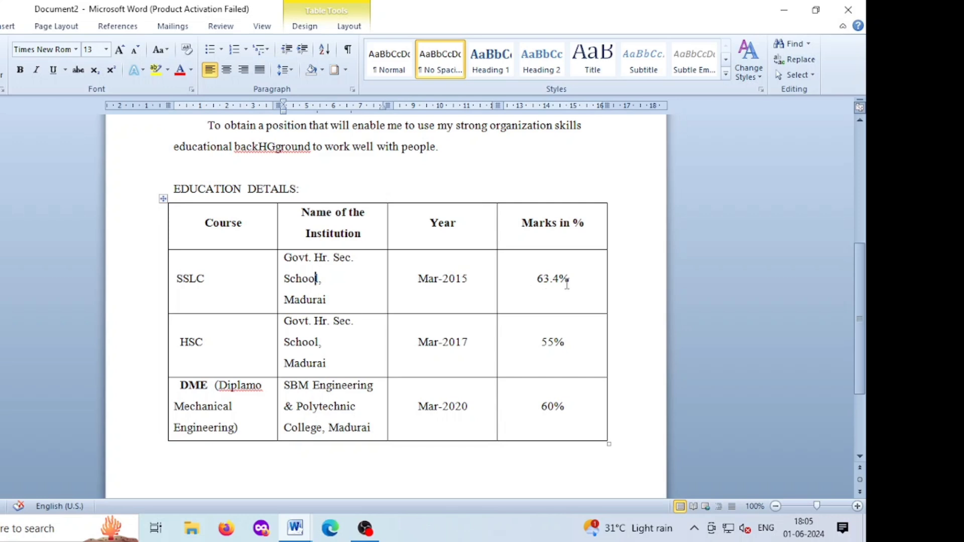
{"action": "scroll", "coordinate": [375, 377], "scroll_direction": "down", "scroll_amount": 5}
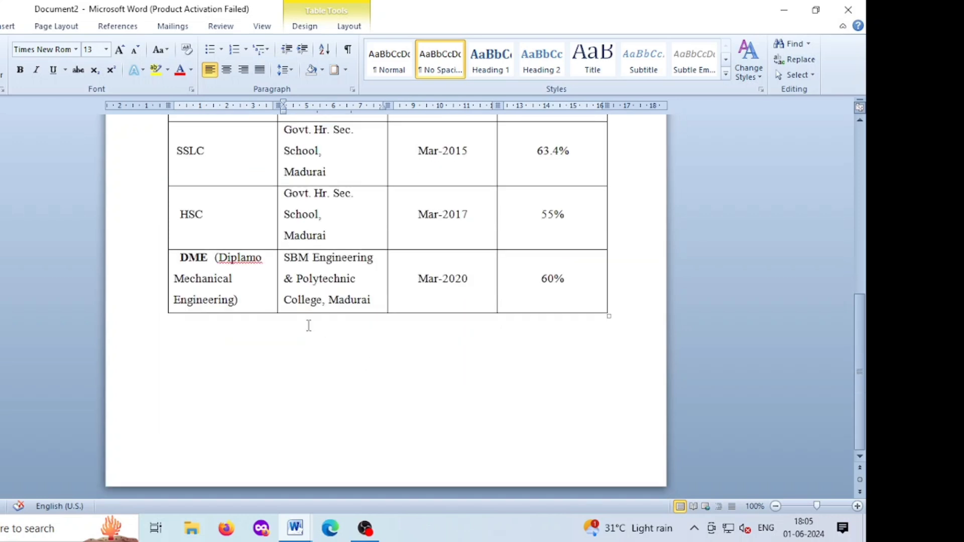
{"action": "left_click", "coordinate": [206, 349]}
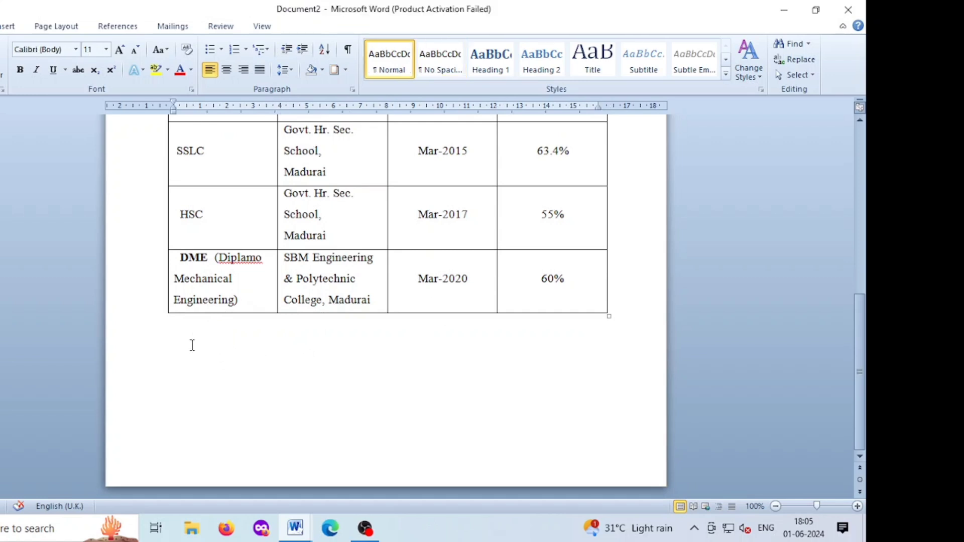
{"action": "type", "text": "LANGUAGE KNOWN: Tamil & English"}
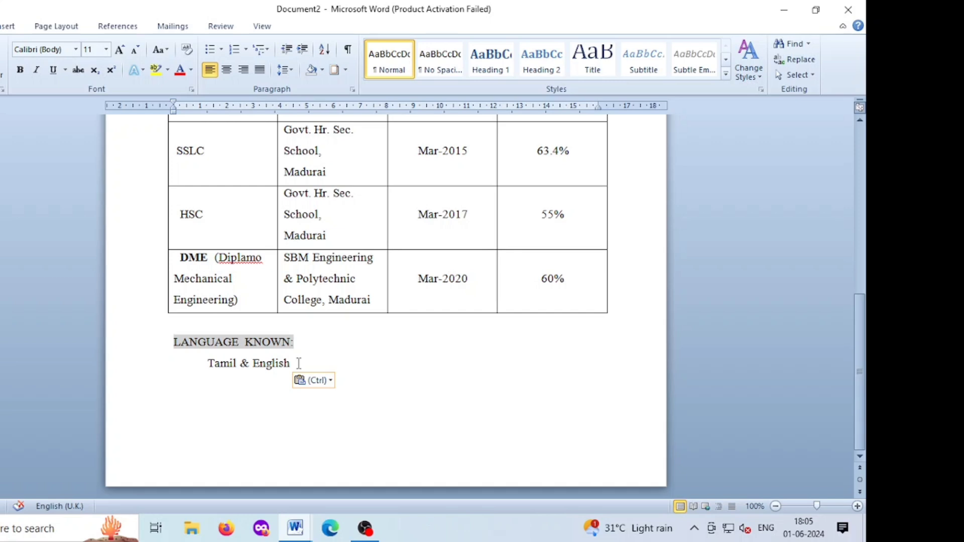
Step: Apply the arrowhead bullet style to the "Tamil & English" line
{"action": "left_click", "coordinate": [206, 363]}
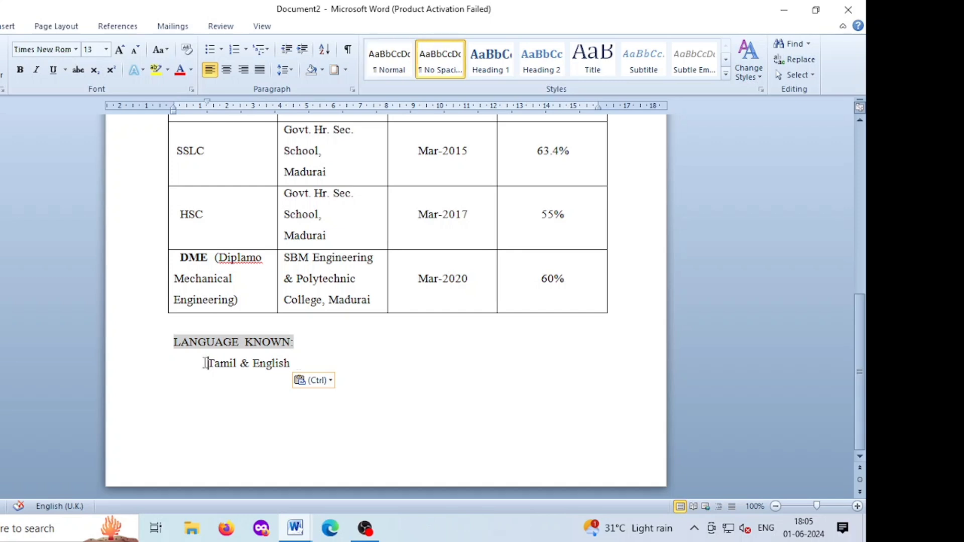
{"action": "left_click", "coordinate": [222, 50]}
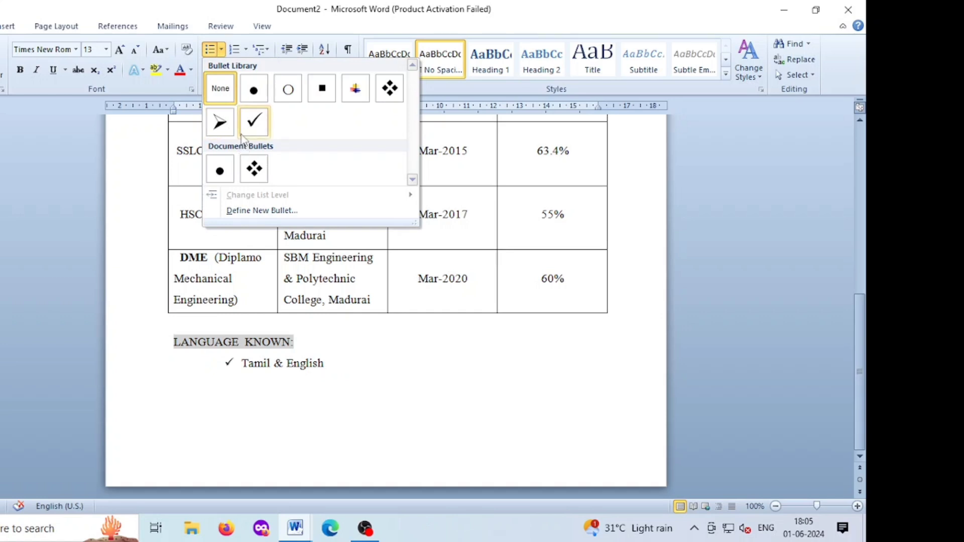
{"action": "left_click", "coordinate": [220, 122]}
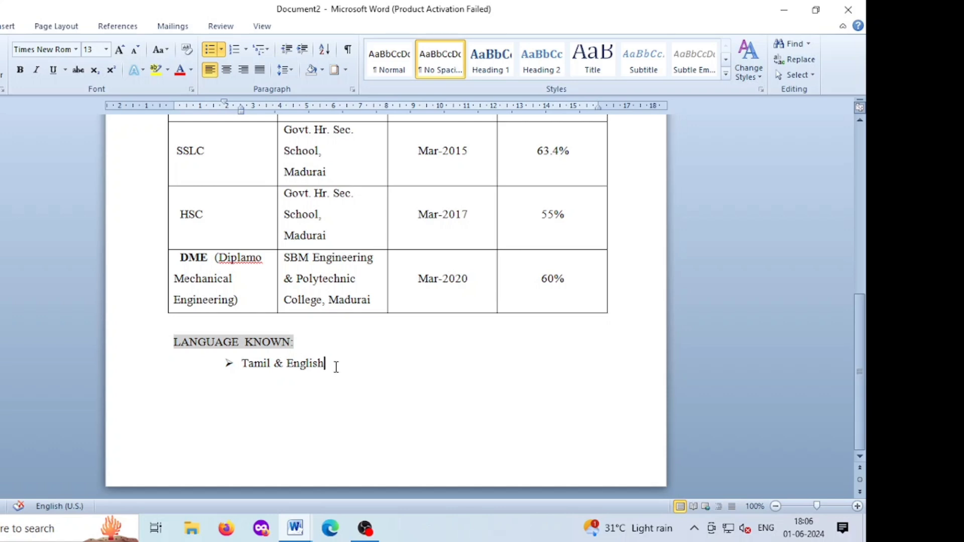
Step: Add an "EXPERIENCE:" section after the languages, with bulleted NOCKIA, Chunxing Mechanical and Prombo Breaks job entries, including roles and months
{"action": "key", "text": "Return"}
{"action": "key", "text": "Return"}
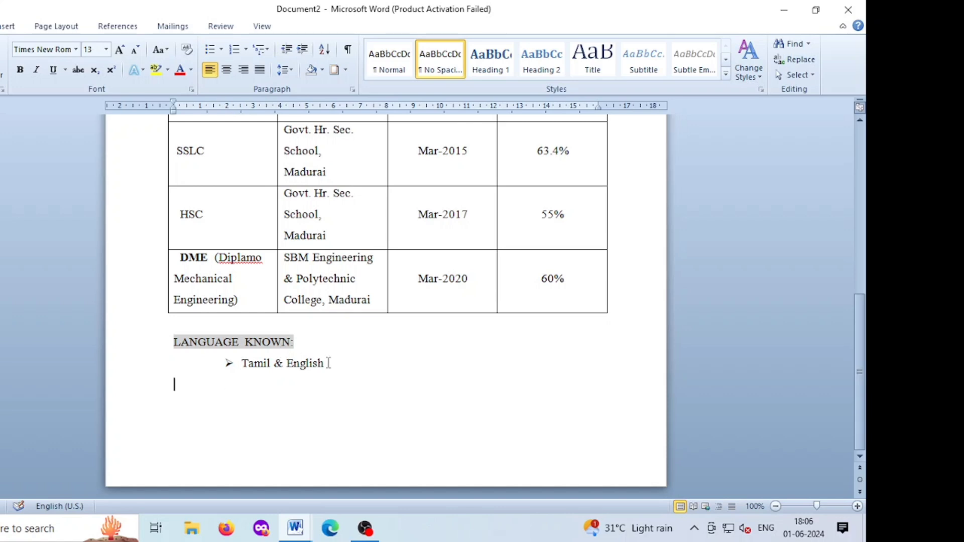
{"action": "key", "text": "ctrl+Return"}
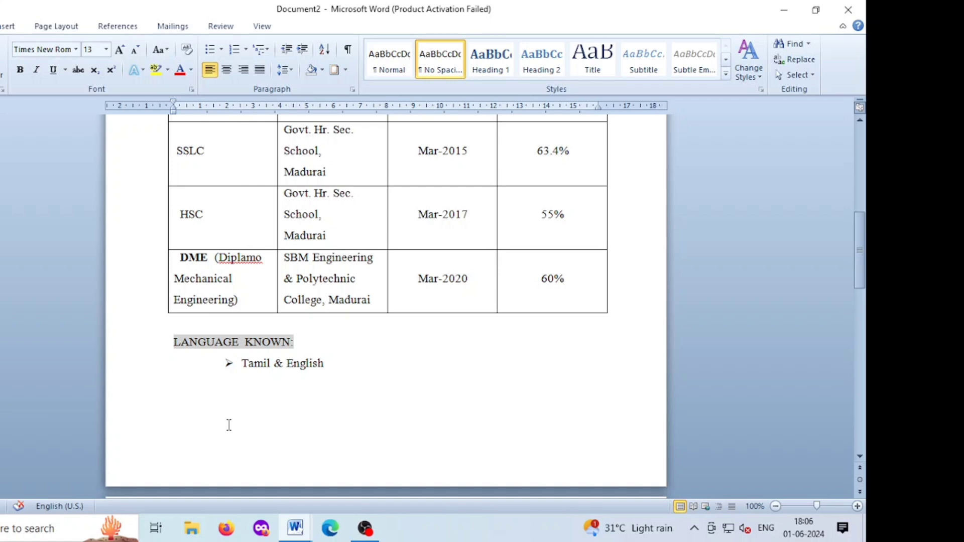
{"action": "type", "text": "EXPERIENCE:    NOCKIA  Quallity Inspector (6 Months) Chunxing Mechanical Private Limited (Junior Engineer) (6 Months) Prombo Breaks Mechanical Praivate Limited (Quality Inspector) (10 Months)"}
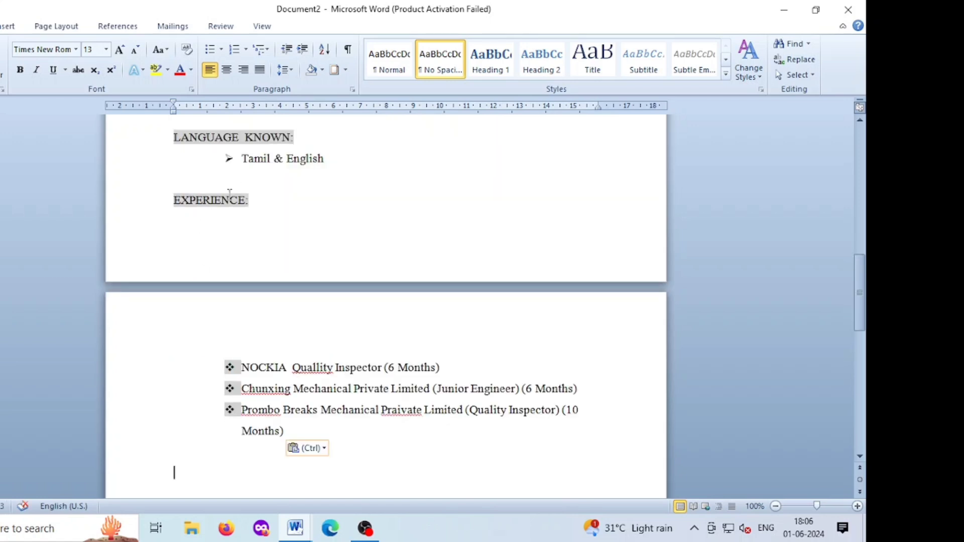
Step: Move the "EXPERIENCE:" heading to the second page, directly above its job entries, with a blank line before it
{"action": "left_click", "coordinate": [264, 201]}
{"action": "key", "text": "Return"}
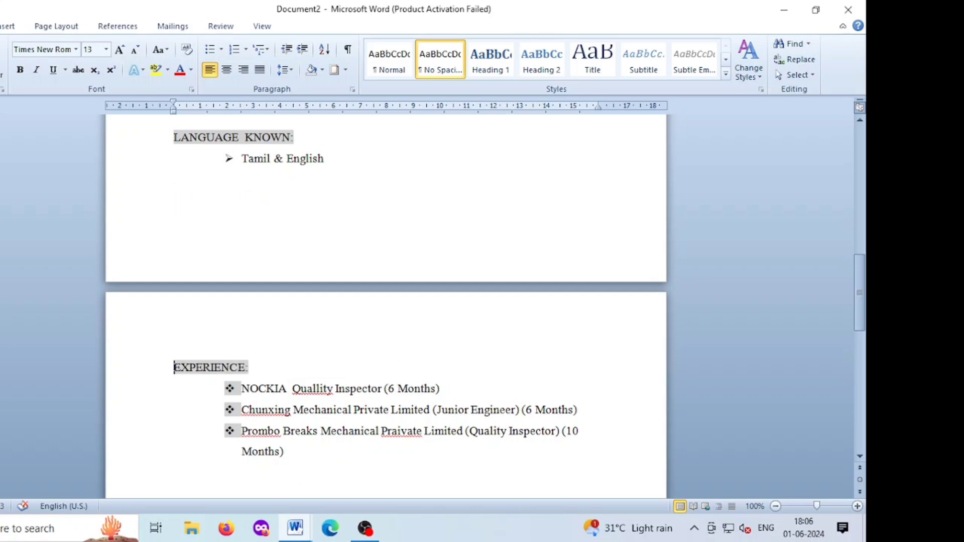
{"action": "key", "text": "Return"}
Step: Shade the whole "EXPERIENCE:" heading paragraph with a medium grey fill
{"action": "left_click", "coordinate": [256, 397]}
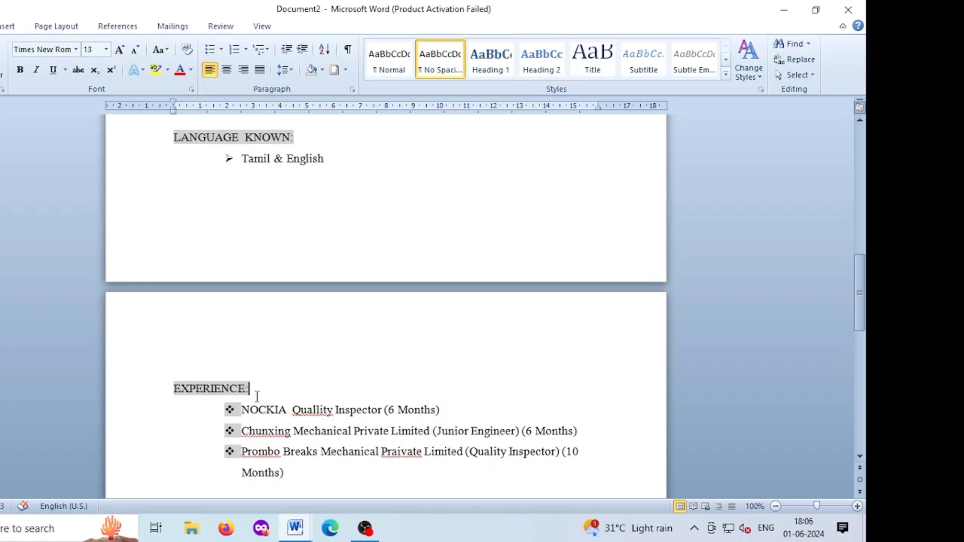
{"action": "left_click_drag", "start_coordinate": [251, 387], "coordinate": [191, 390]}
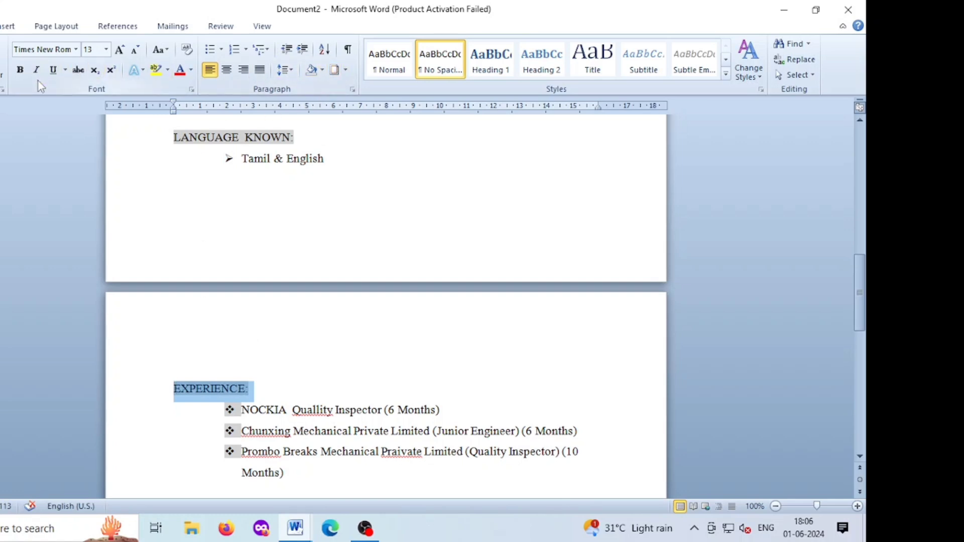
{"action": "left_click", "coordinate": [345, 71]}
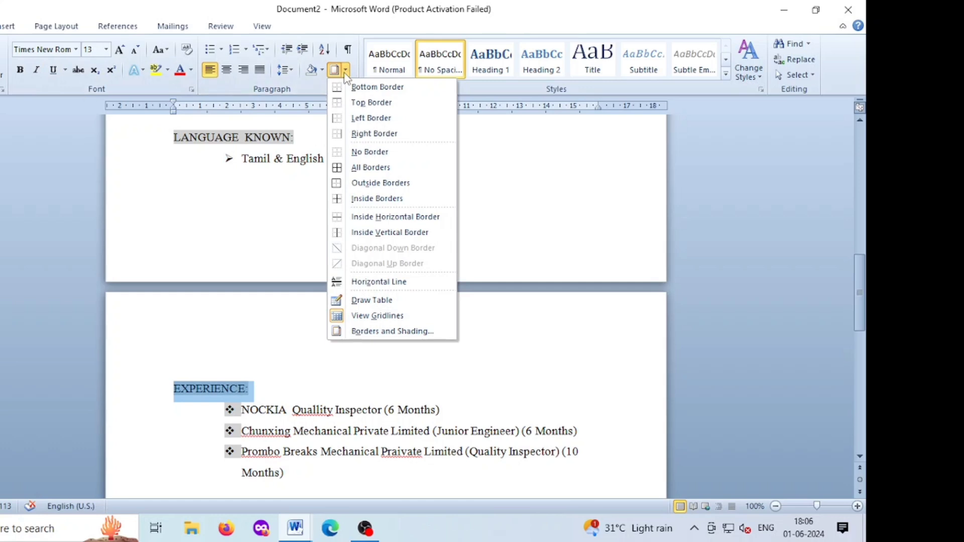
{"action": "left_click", "coordinate": [389, 331]}
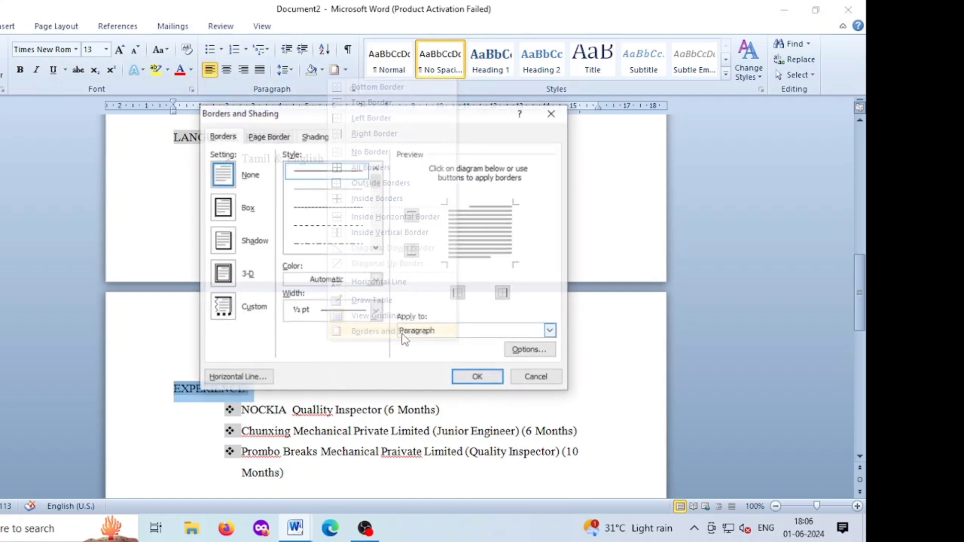
{"action": "left_click", "coordinate": [315, 137]}
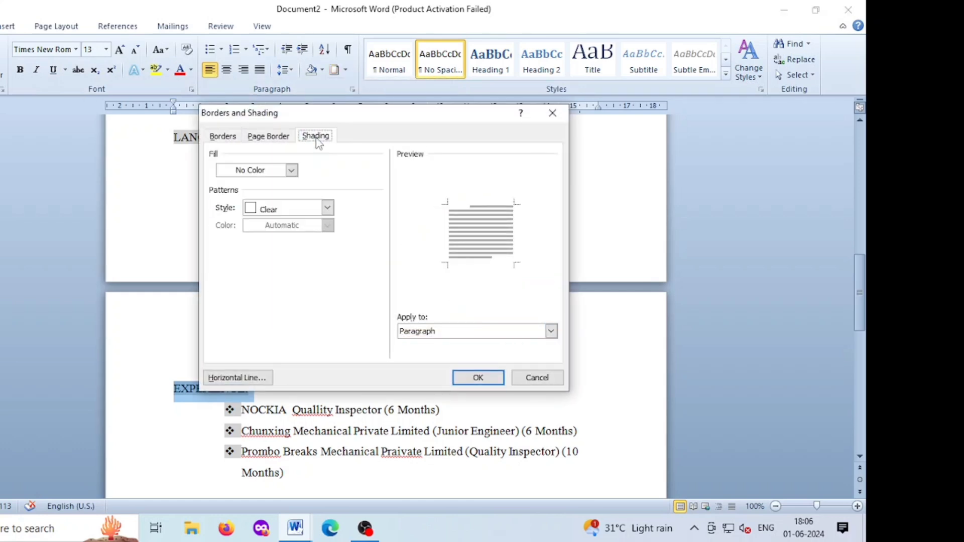
{"action": "left_click", "coordinate": [250, 171]}
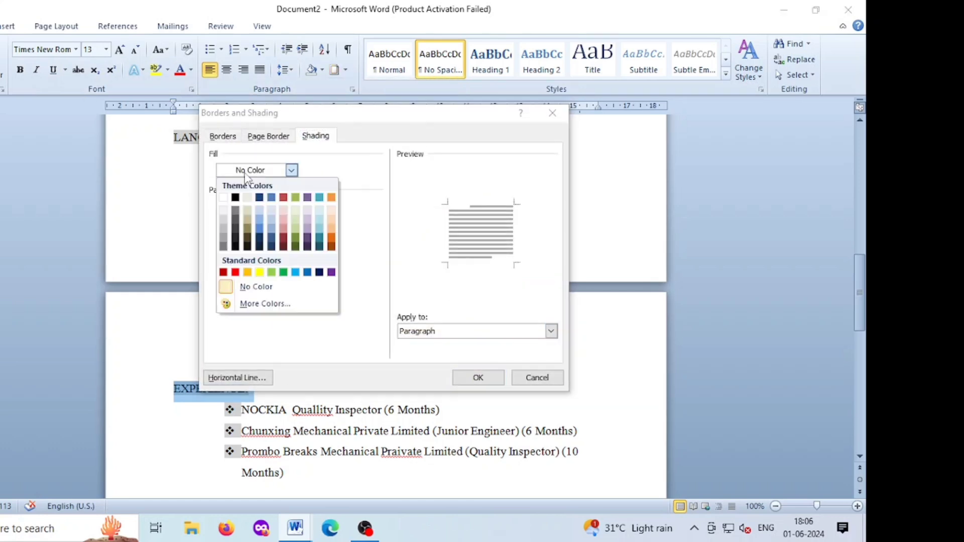
{"action": "left_click", "coordinate": [223, 229]}
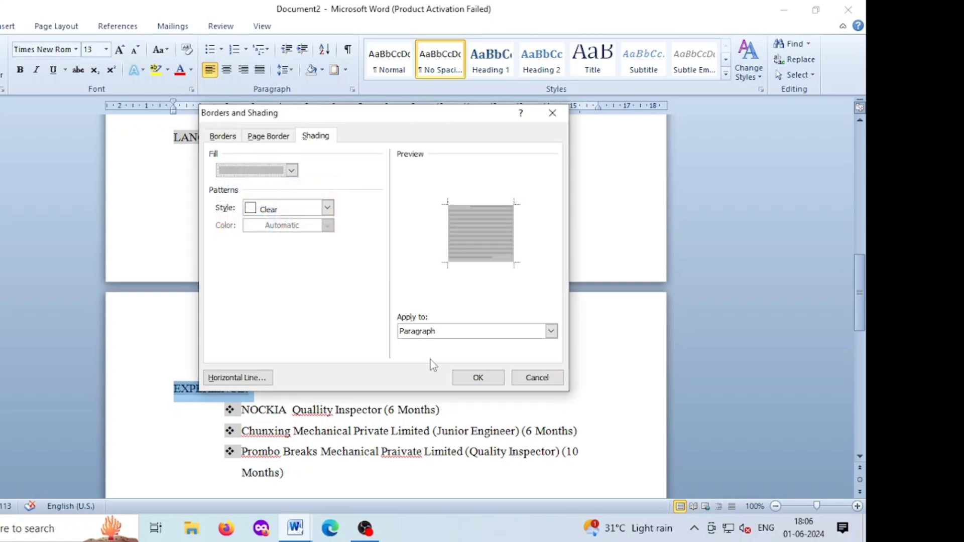
{"action": "left_click", "coordinate": [469, 377]}
{"action": "left_click", "coordinate": [362, 372]}
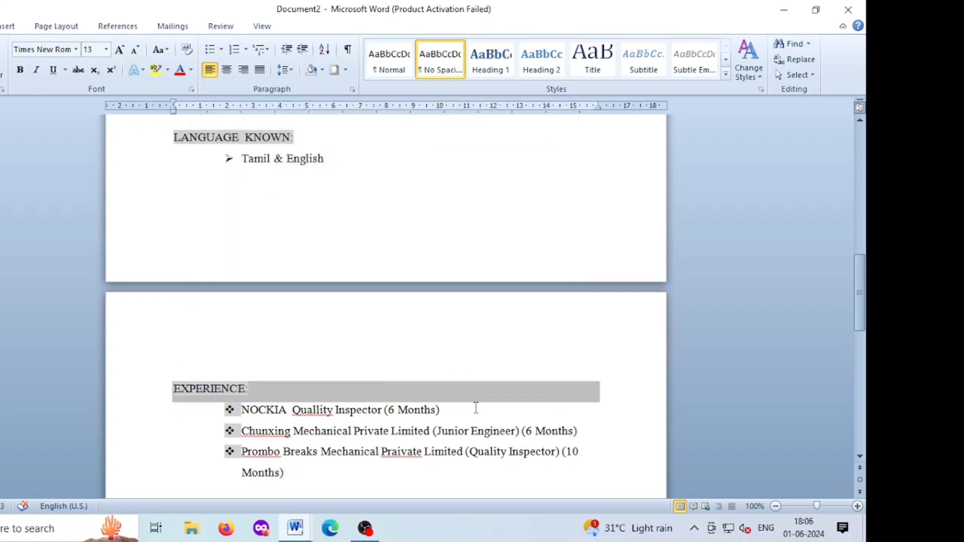
Step: Remove the grey text highlight from the "LANGUAGE KNOWN:" heading
{"action": "scroll", "coordinate": [427, 357], "scroll_direction": "up", "scroll_amount": 3}
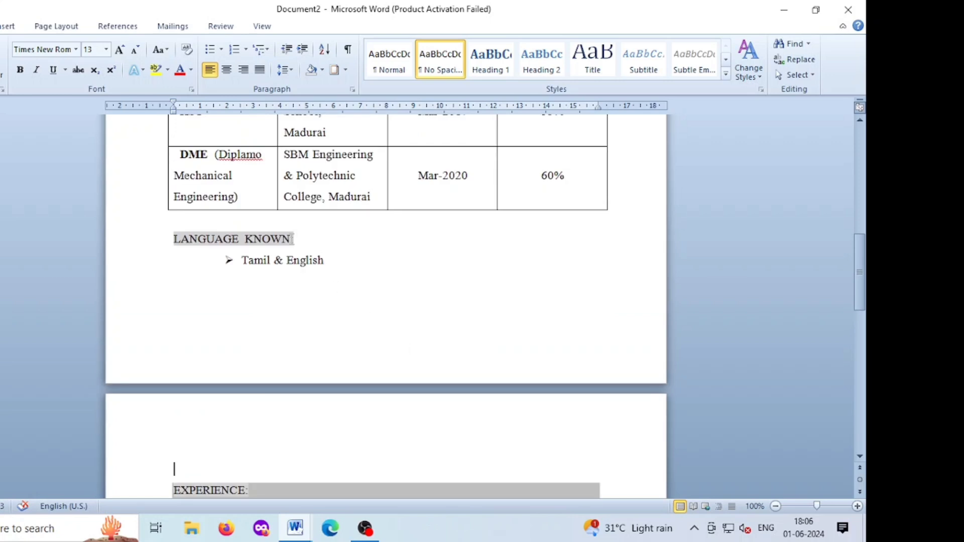
{"action": "left_click_drag", "start_coordinate": [296, 239], "coordinate": [174, 239]}
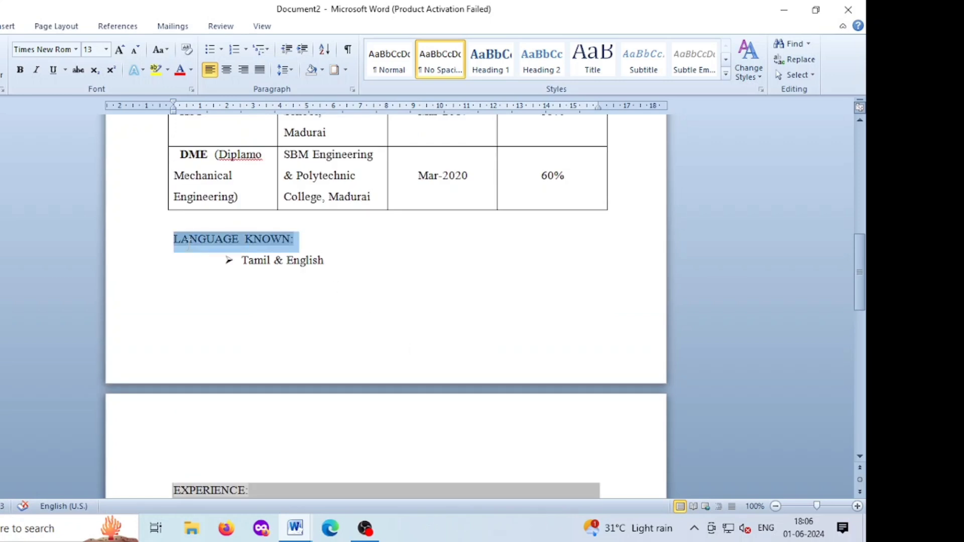
{"action": "left_click", "coordinate": [168, 70]}
{"action": "left_click", "coordinate": [174, 150]}
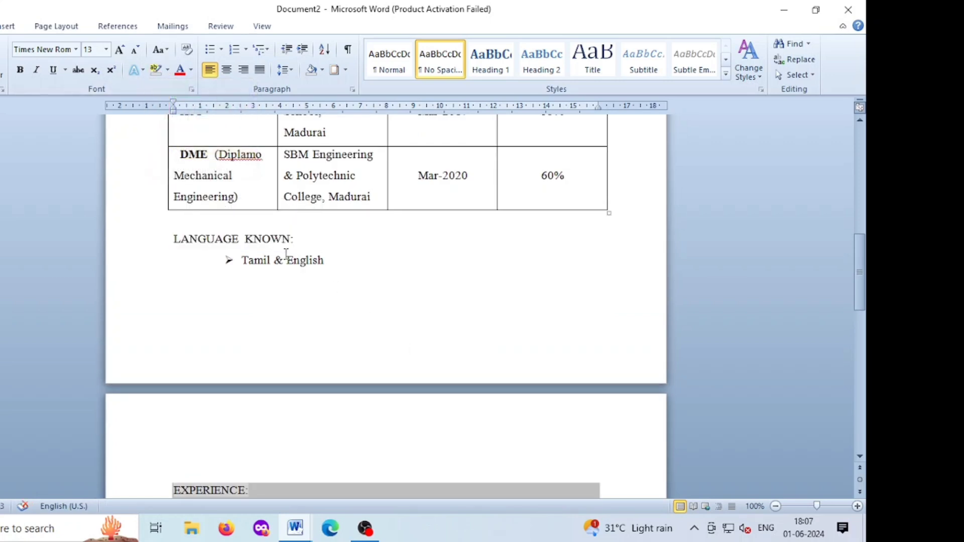
Step: Shade the whole "LANGUAGE KNOWN:" heading paragraph with the same medium grey fill as the EXPERIENCE heading
{"action": "left_click_drag", "start_coordinate": [296, 239], "coordinate": [173, 239]}
{"action": "left_click", "coordinate": [345, 70]}
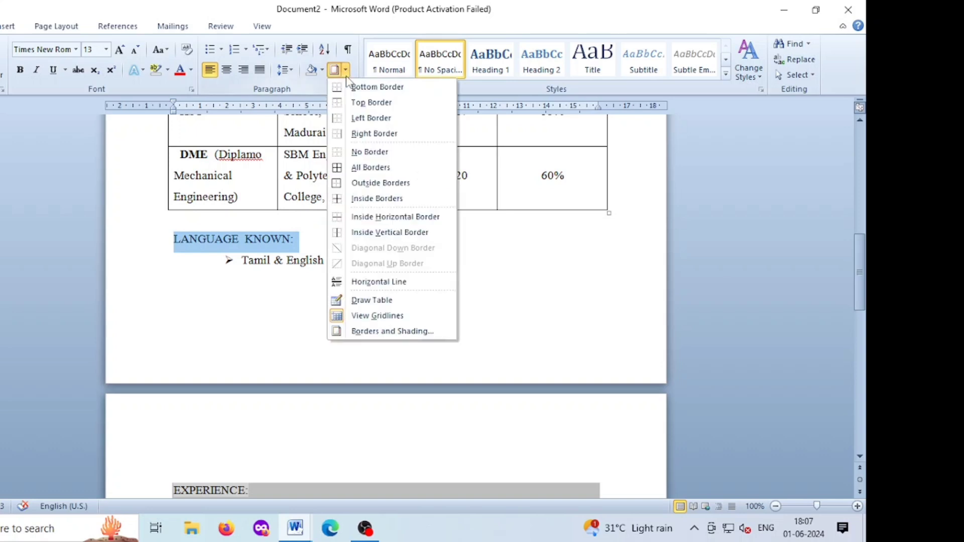
{"action": "left_click", "coordinate": [393, 332]}
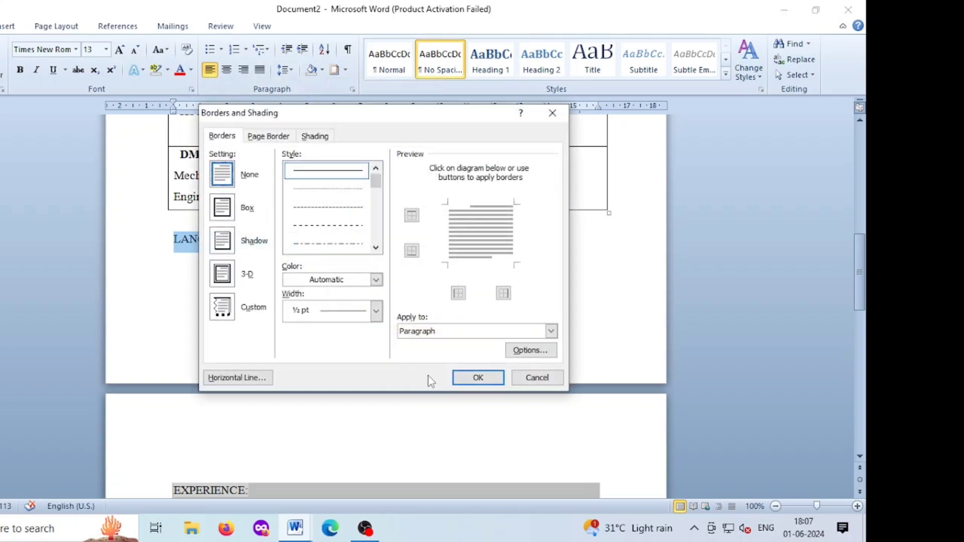
{"action": "left_click", "coordinate": [315, 137]}
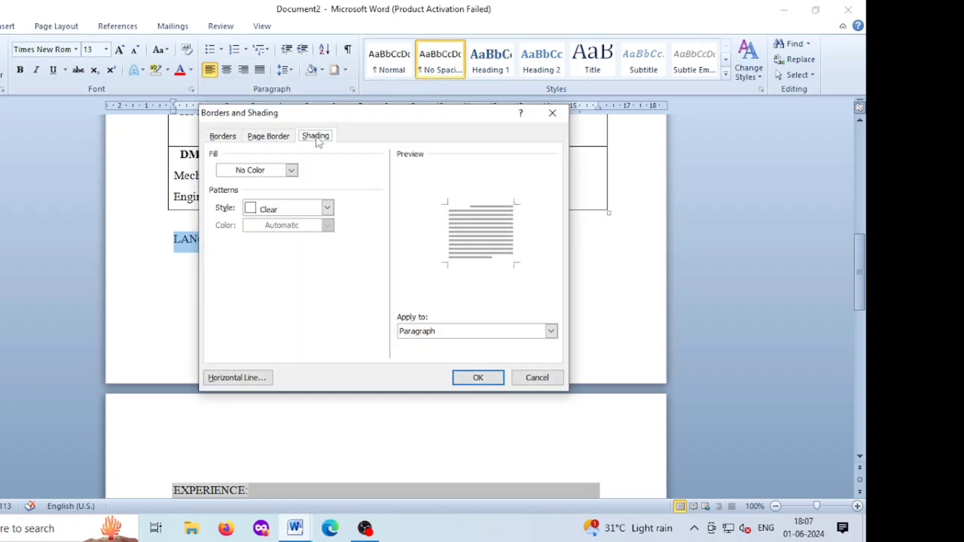
{"action": "left_click", "coordinate": [291, 170]}
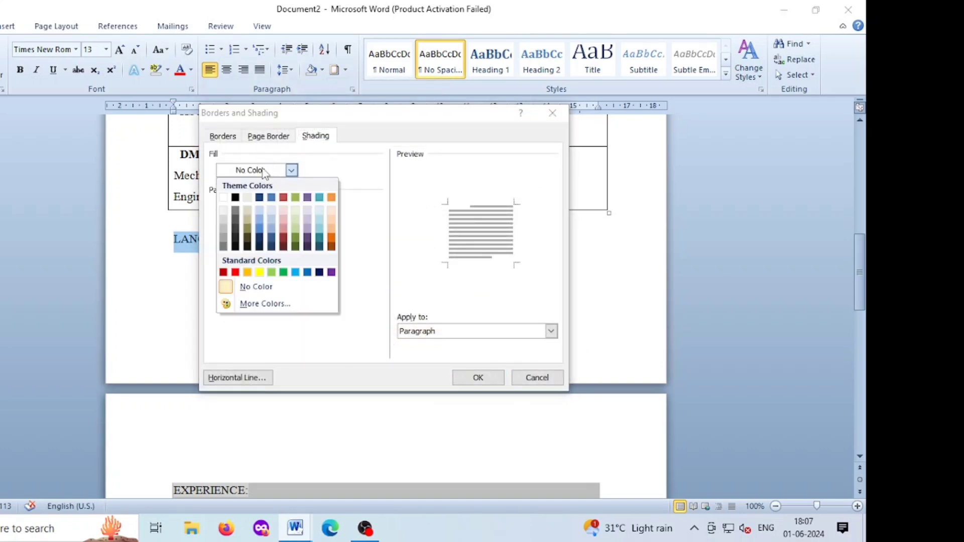
{"action": "left_click", "coordinate": [225, 230]}
{"action": "left_click", "coordinate": [291, 170]}
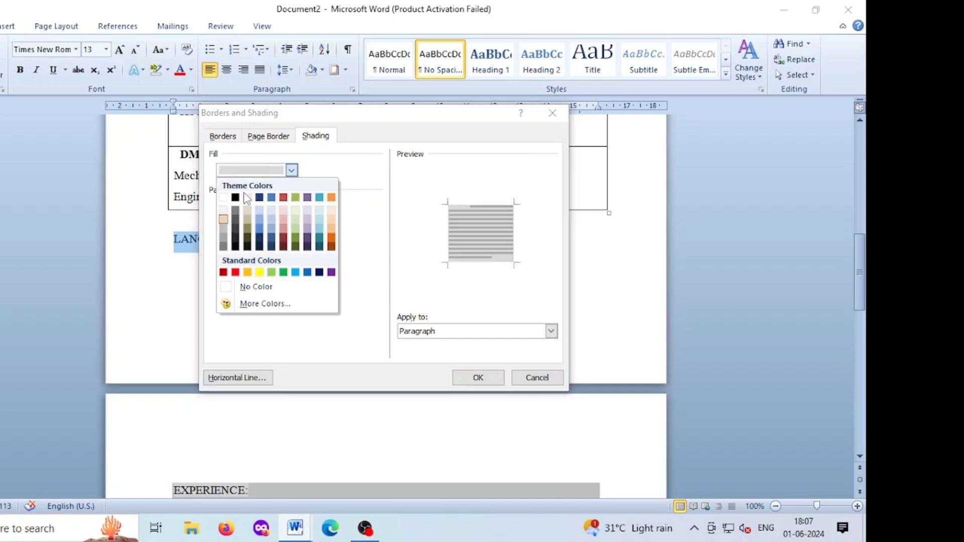
{"action": "left_click", "coordinate": [232, 229]}
{"action": "left_click", "coordinate": [477, 377]}
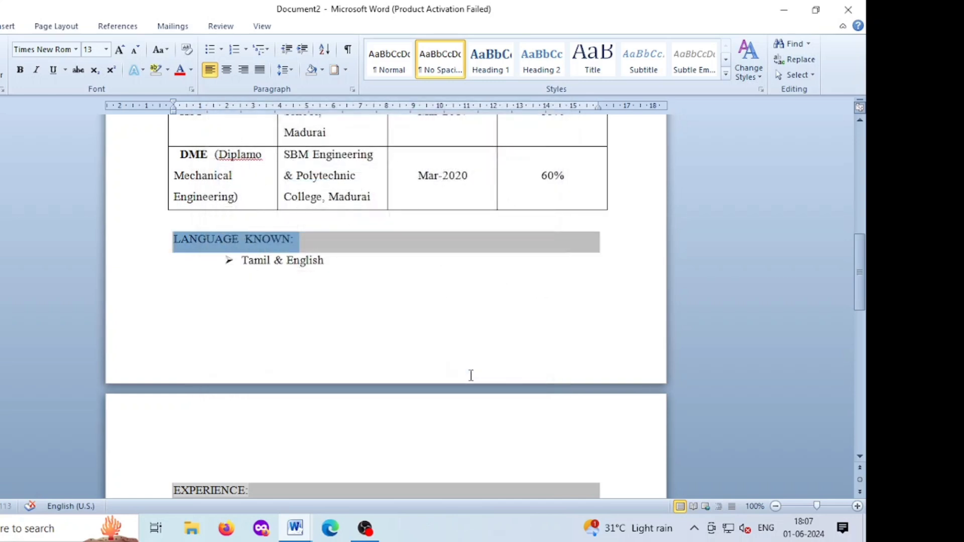
{"action": "left_click", "coordinate": [371, 287]}
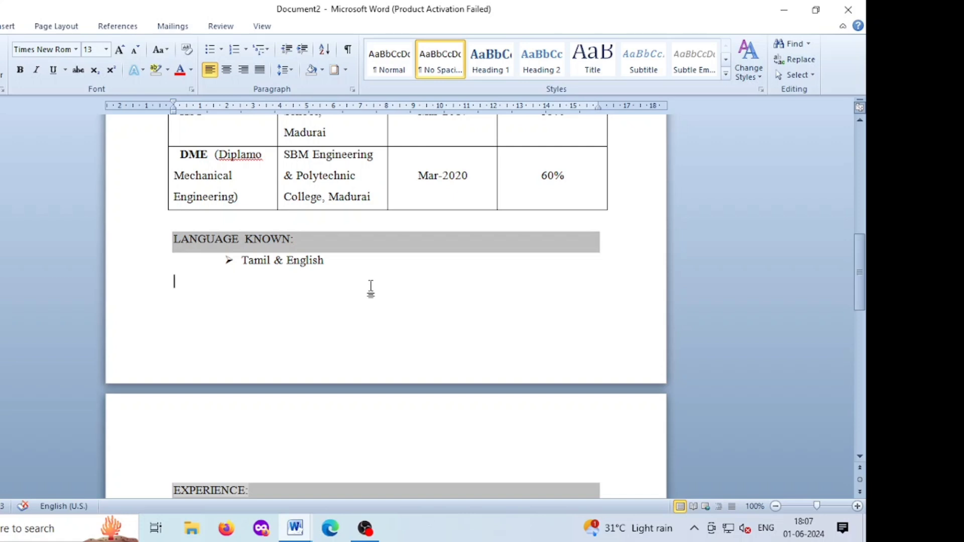
Step: Paste the "Personal Details:" section, from father's name to contact number, below the experience entries
{"action": "scroll", "coordinate": [371, 288], "scroll_direction": "down", "scroll_amount": 8}
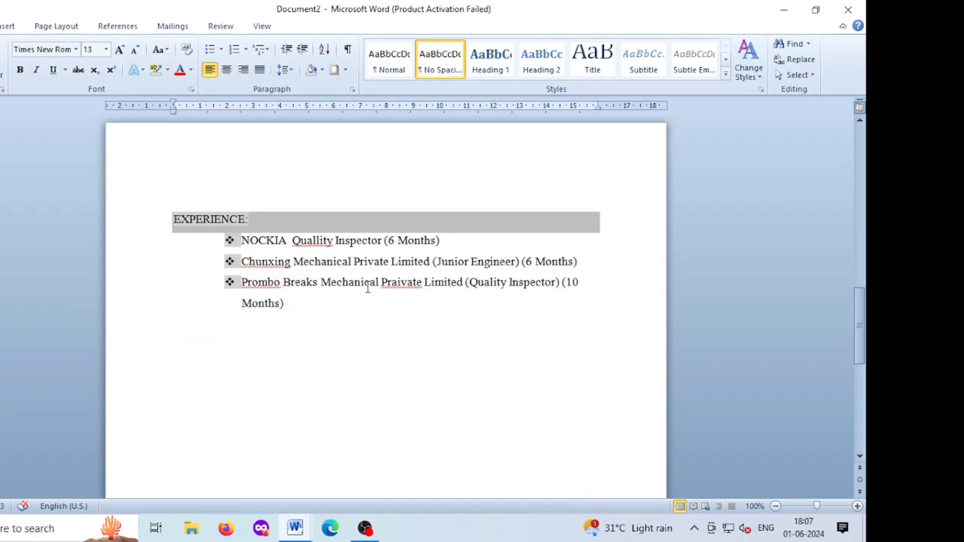
{"action": "left_click", "coordinate": [317, 308]}
{"action": "left_click", "coordinate": [261, 388]}
{"action": "key", "text": "ctrl+v"}
{"action": "left_click", "coordinate": [304, 351]}
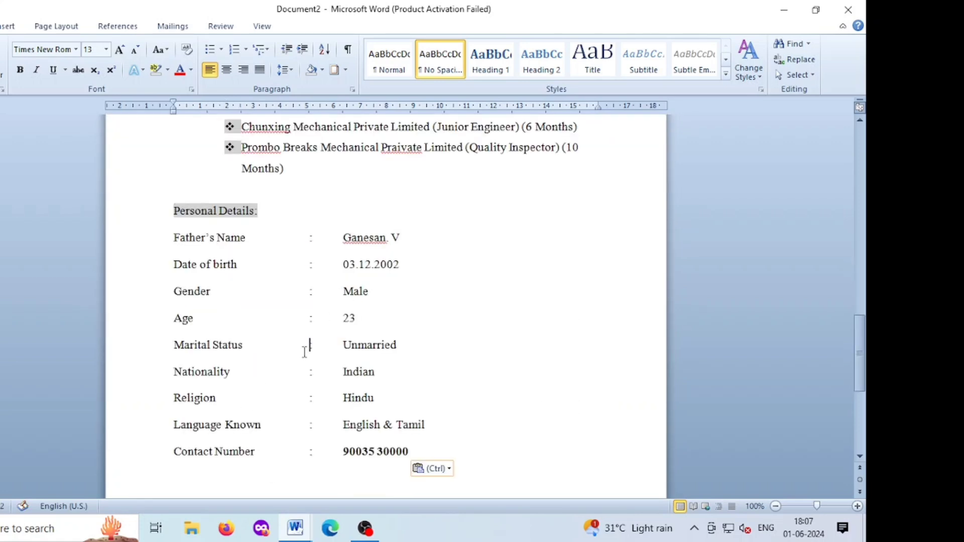
Step: Remove the grey text highlight from the "Personal Details:" heading
{"action": "left_click_drag", "start_coordinate": [250, 210], "coordinate": [177, 207]}
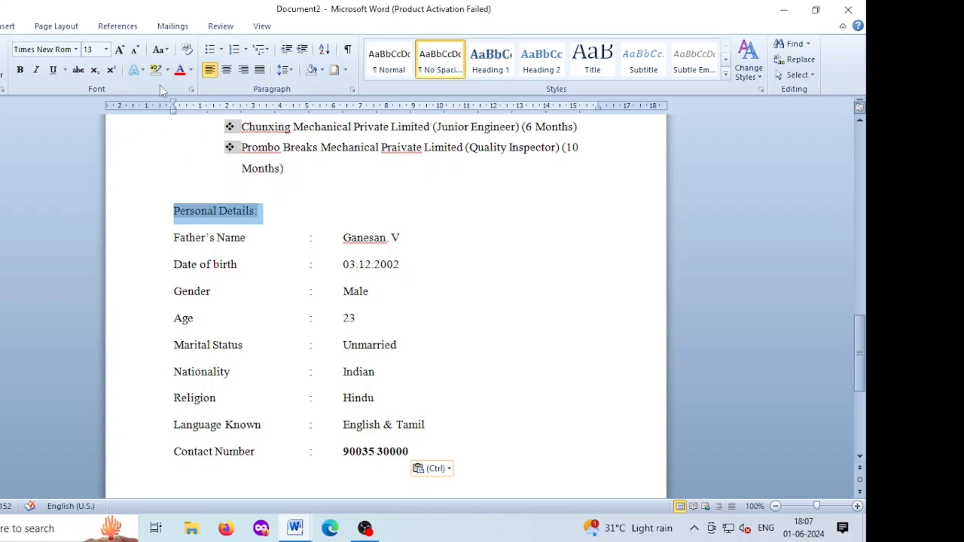
{"action": "left_click", "coordinate": [167, 70]}
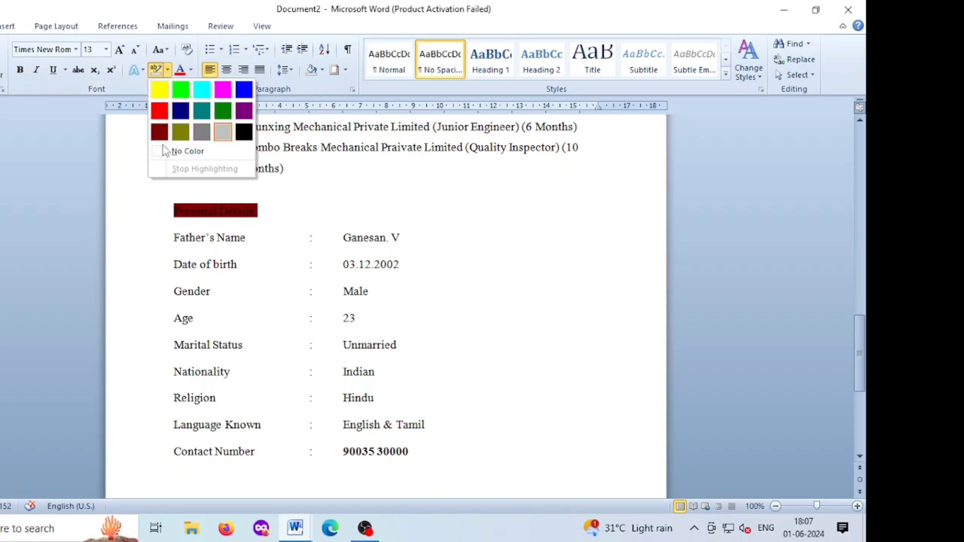
{"action": "left_click", "coordinate": [182, 151]}
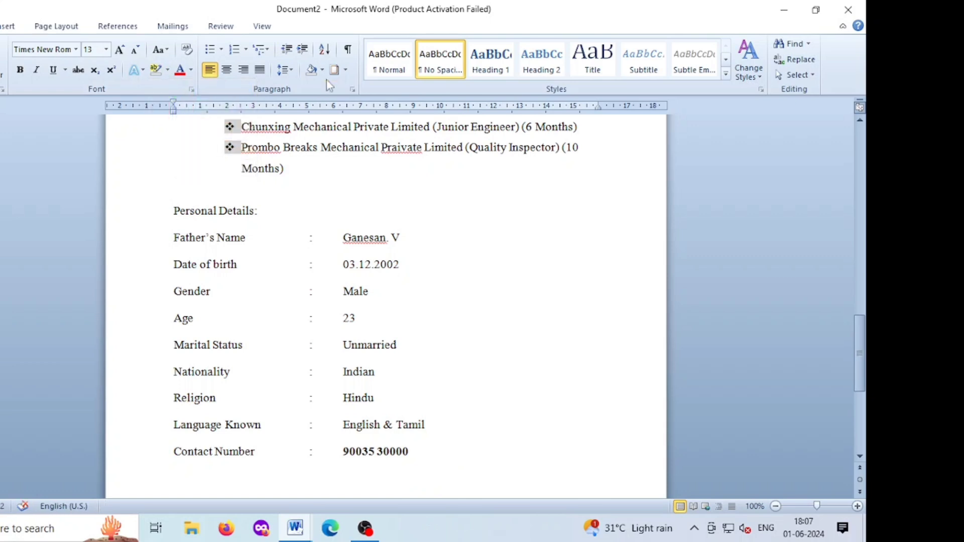
Step: Shade the whole "Personal Details:" heading paragraph with the same medium grey fill as the other section headings
{"action": "triple_click", "coordinate": [213, 210]}
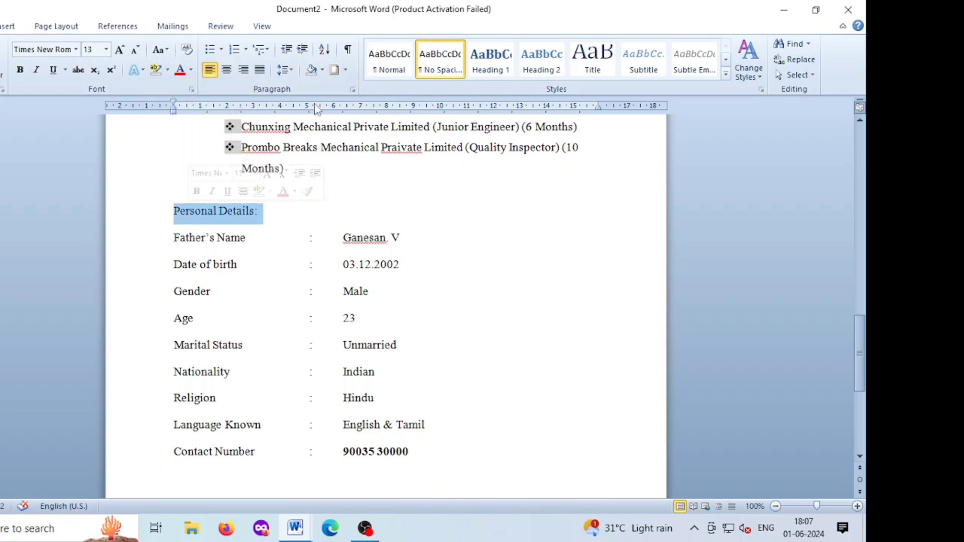
{"action": "left_click", "coordinate": [346, 70]}
{"action": "left_click", "coordinate": [366, 332]}
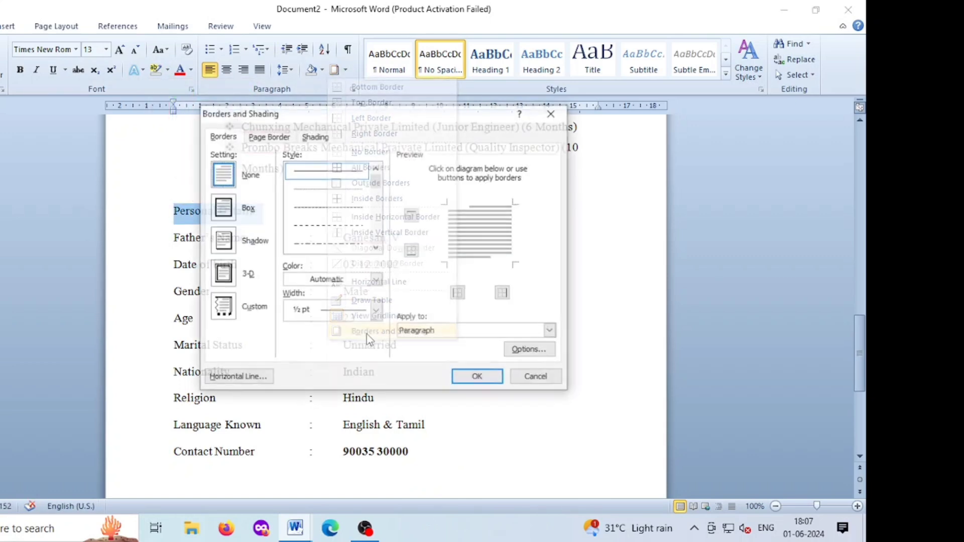
{"action": "left_click", "coordinate": [314, 137]}
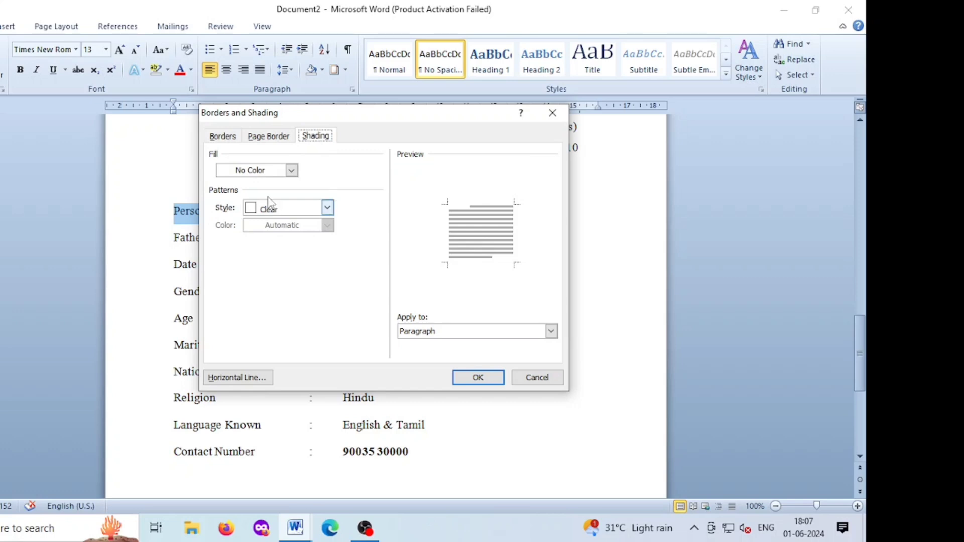
{"action": "left_click", "coordinate": [291, 170]}
{"action": "left_click", "coordinate": [225, 234]}
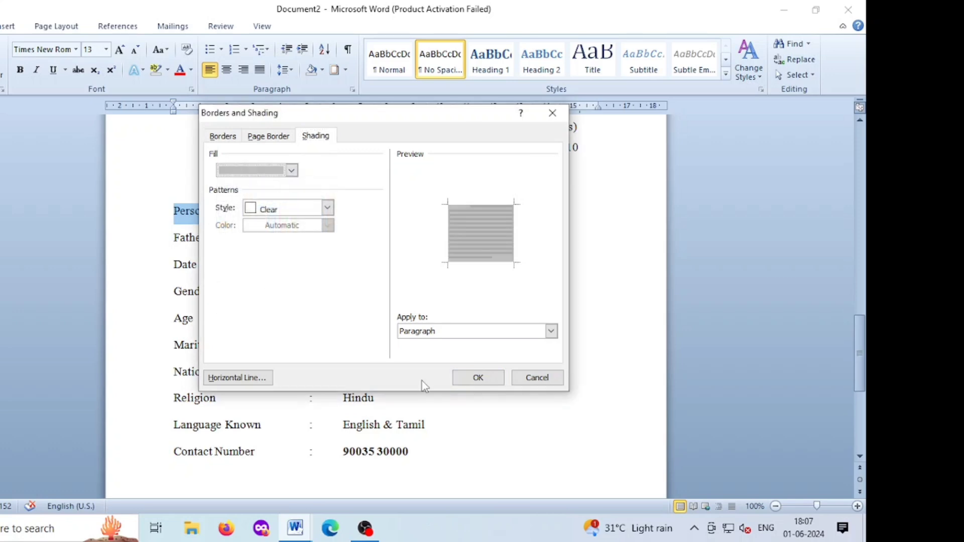
{"action": "left_click", "coordinate": [475, 377]}
{"action": "left_click", "coordinate": [327, 301]}
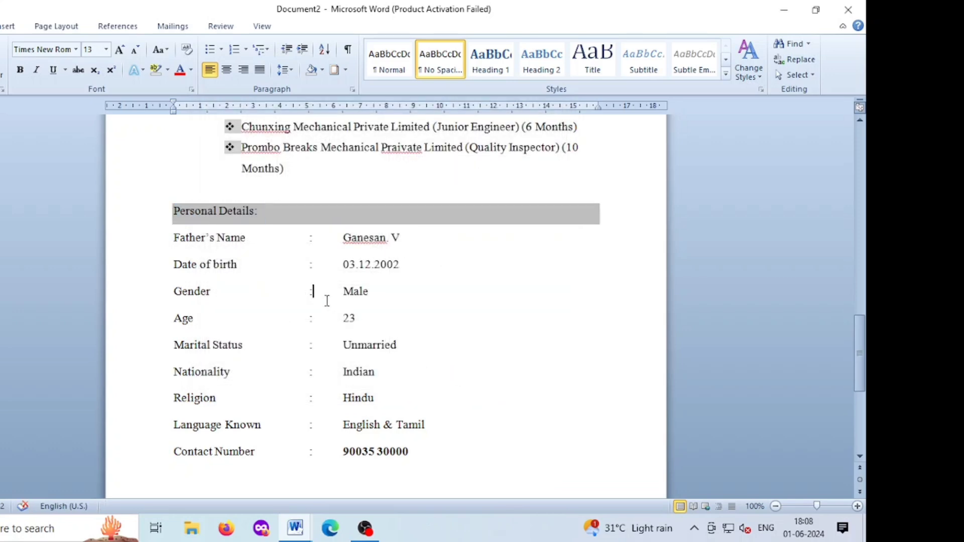
{"action": "scroll", "coordinate": [399, 251], "scroll_direction": "down", "scroll_amount": 8}
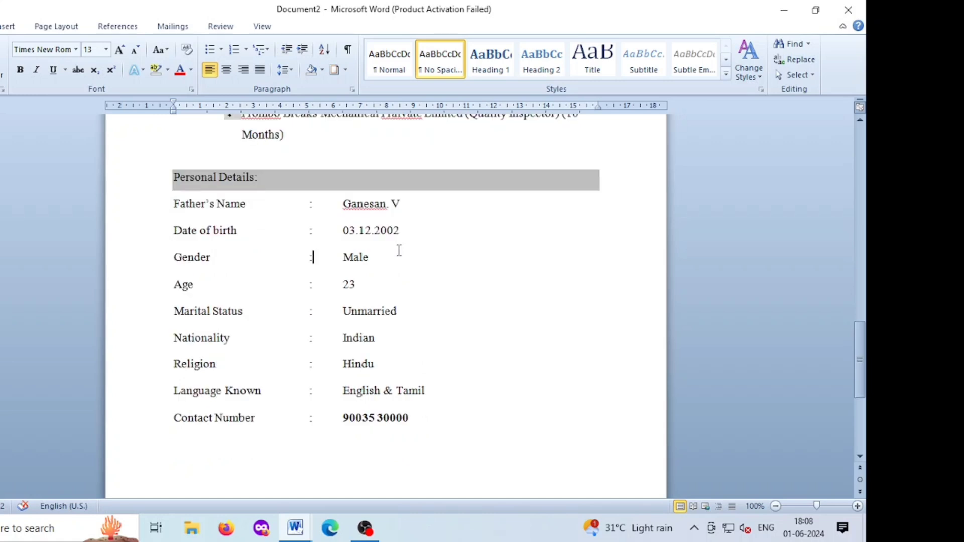
{"action": "scroll", "coordinate": [404, 230], "scroll_direction": "up", "scroll_amount": 1}
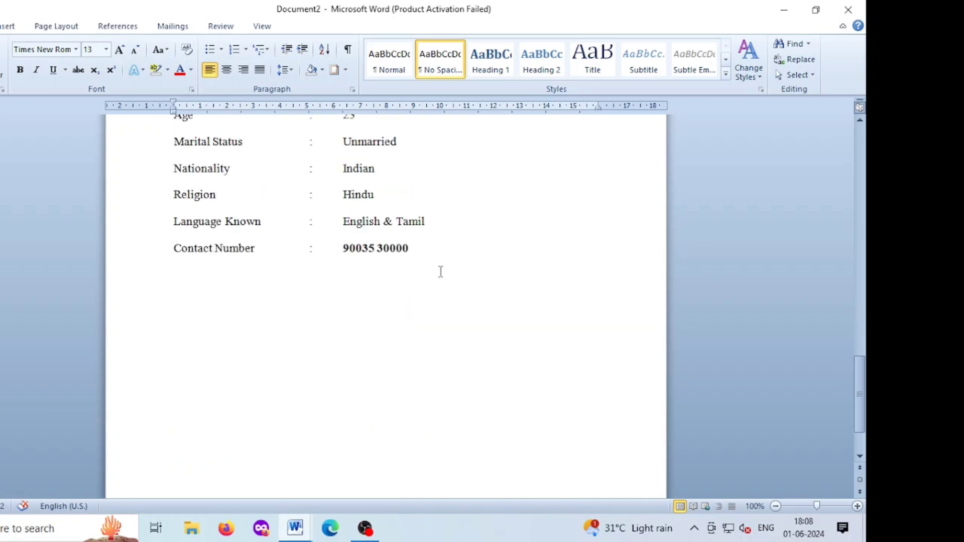
{"action": "left_click", "coordinate": [434, 260]}
{"action": "scroll", "coordinate": [366, 265], "scroll_direction": "up", "scroll_amount": 6}
{"action": "left_click", "coordinate": [256, 201]}
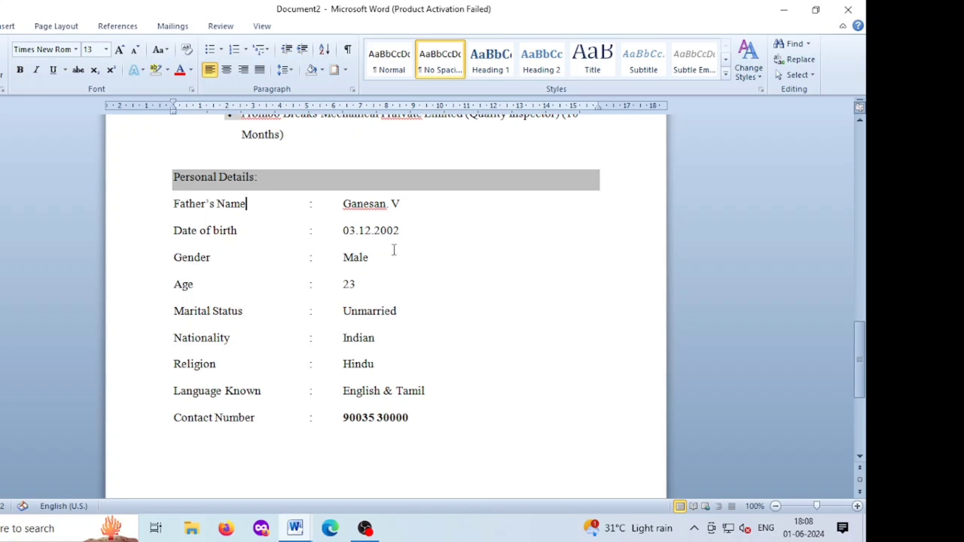
{"action": "left_click_drag", "start_coordinate": [306, 208], "coordinate": [313, 422]}
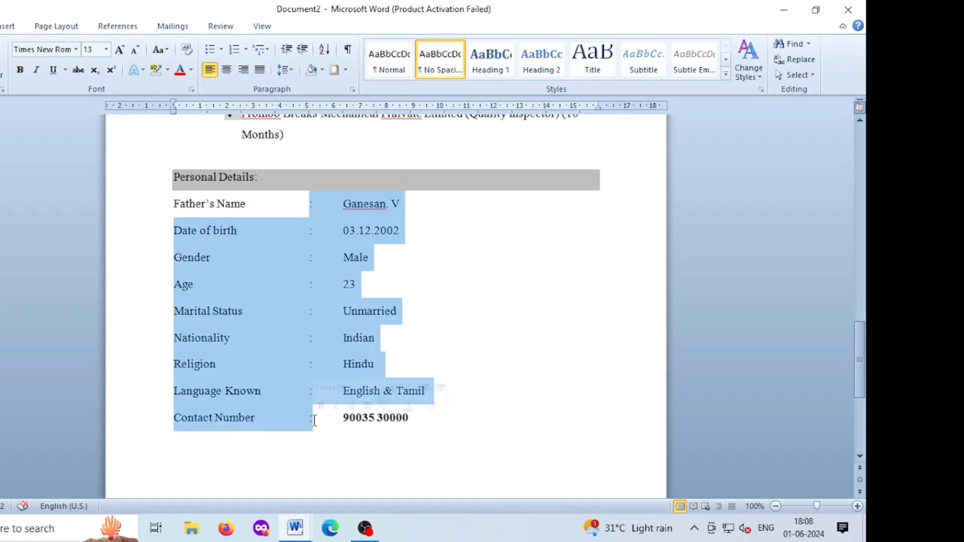
{"action": "left_click", "coordinate": [501, 232]}
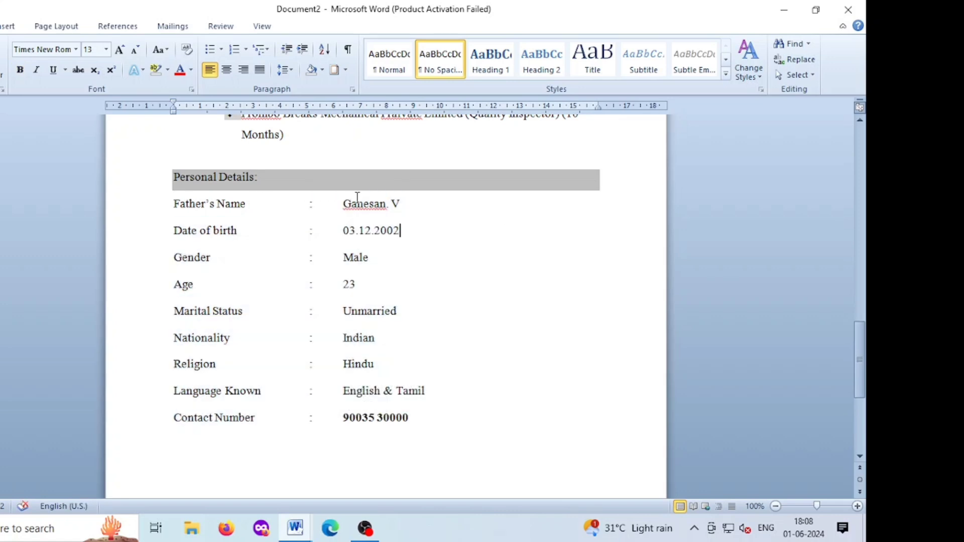
Step: Remove the tab spacing before the colon in the Father's Name row and restore it
{"action": "left_click", "coordinate": [310, 207]}
{"action": "key", "text": "BackSpace"}
{"action": "key", "text": "BackSpace"}
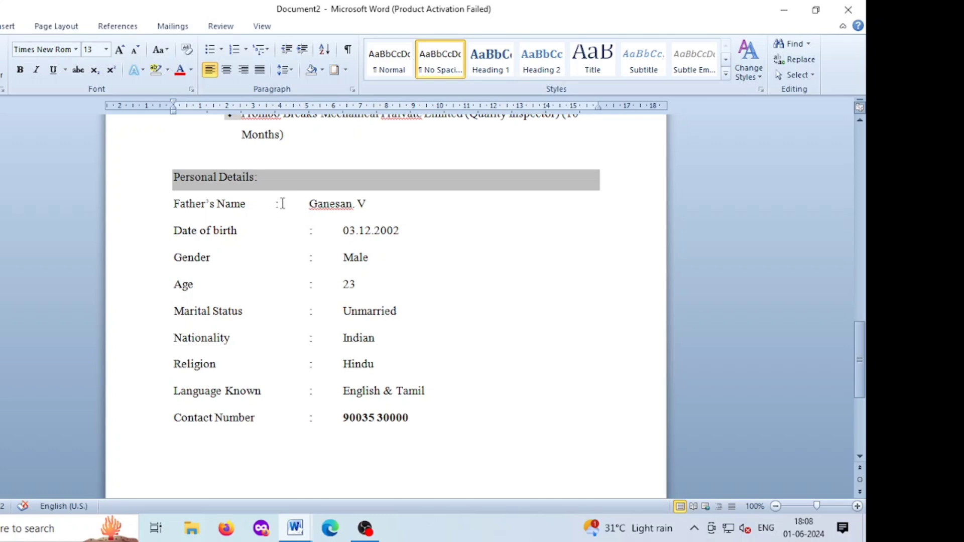
{"action": "type", "text": ":"}
{"action": "key", "text": "Tab"}
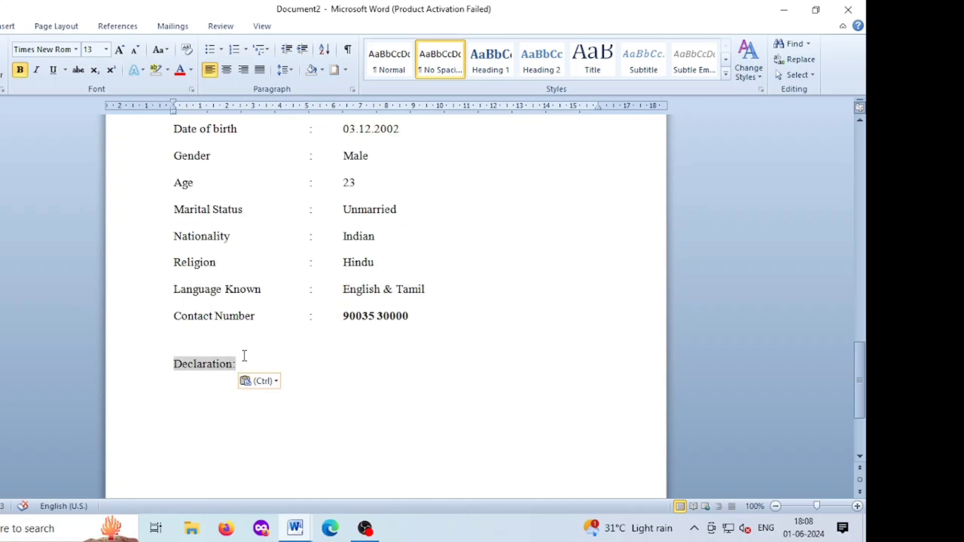
Step: Remove the grey text highlight from the "Declaration:" heading and add blank lines below it
{"action": "left_click_drag", "start_coordinate": [176, 344], "coordinate": [246, 366]}
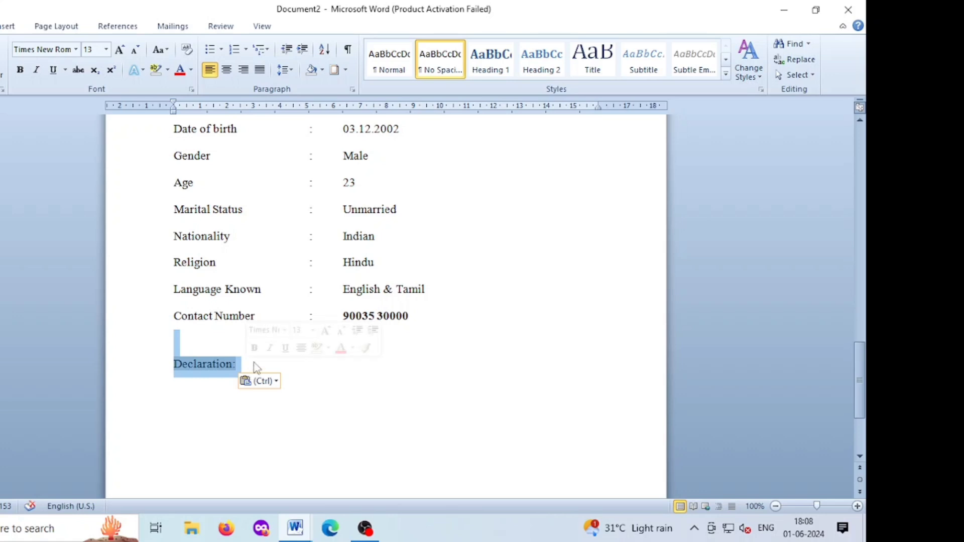
{"action": "left_click", "coordinate": [191, 70]}
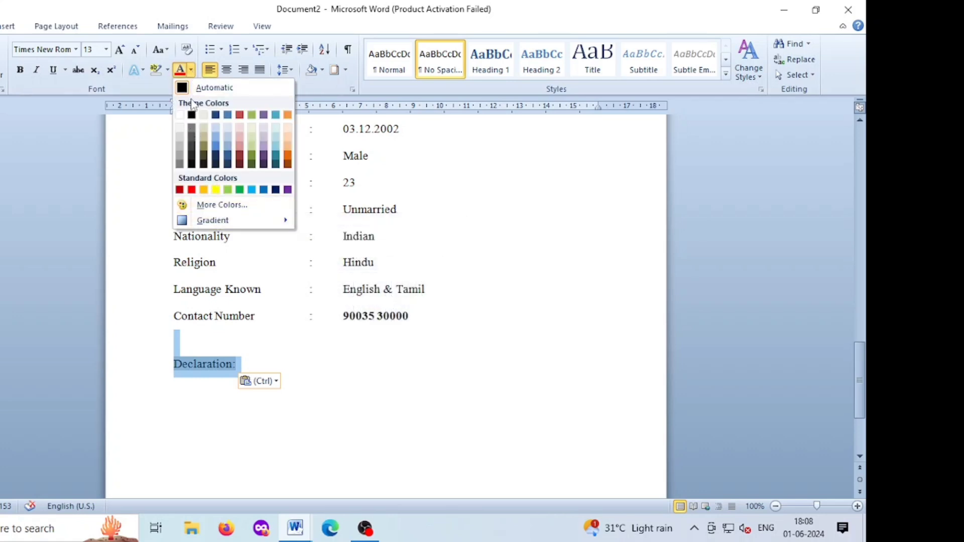
{"action": "left_click", "coordinate": [169, 71]}
{"action": "left_click", "coordinate": [179, 149]}
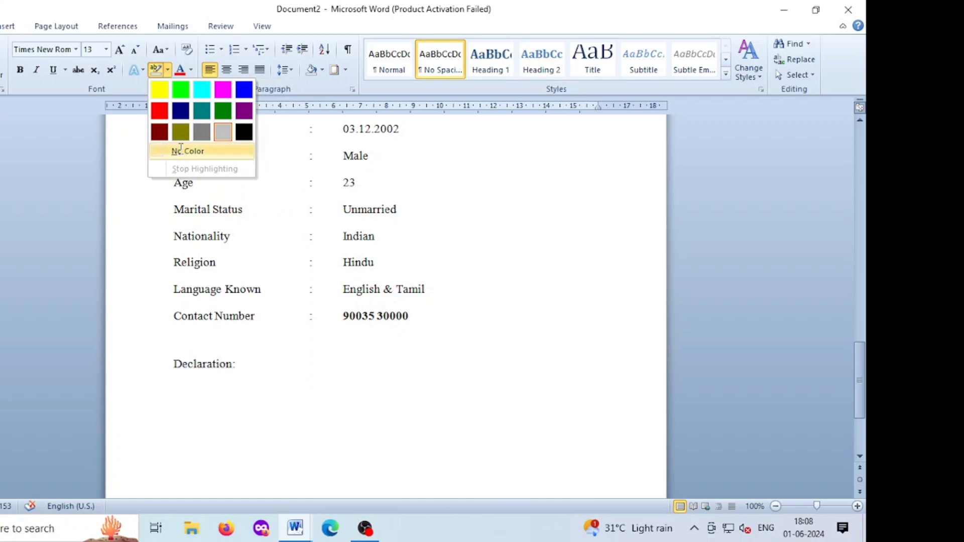
{"action": "left_click", "coordinate": [269, 396]}
{"action": "key", "text": "Return"}
{"action": "key", "text": "Return"}
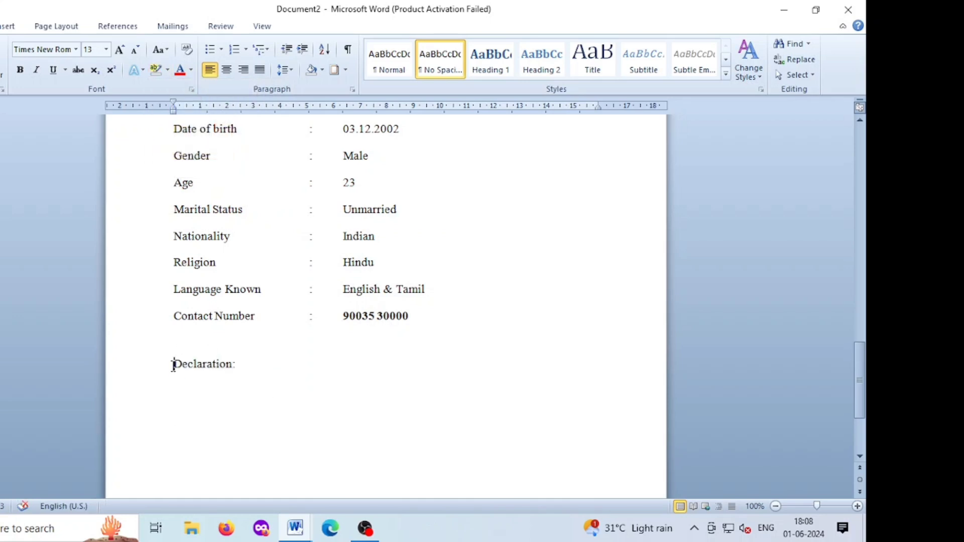
Step: Shade the whole "Declaration:" heading paragraph with a medium grey fill
{"action": "left_click_drag", "start_coordinate": [172, 365], "coordinate": [256, 368]}
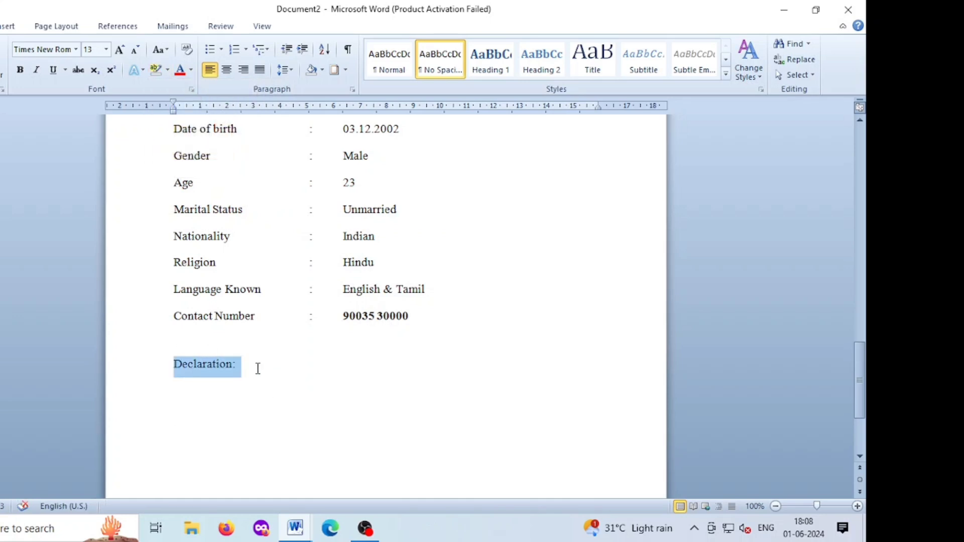
{"action": "left_click", "coordinate": [345, 71]}
{"action": "left_click", "coordinate": [382, 334]}
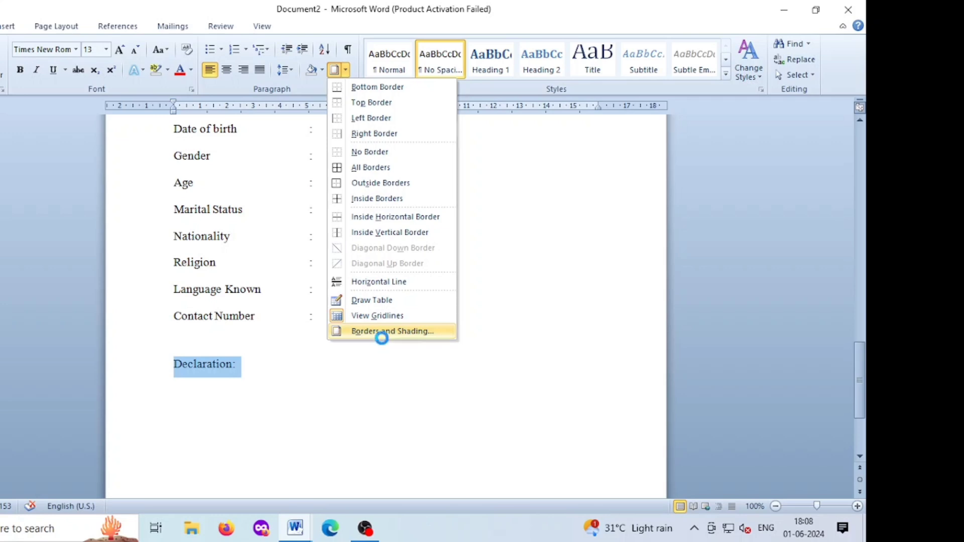
{"action": "left_click", "coordinate": [315, 136]}
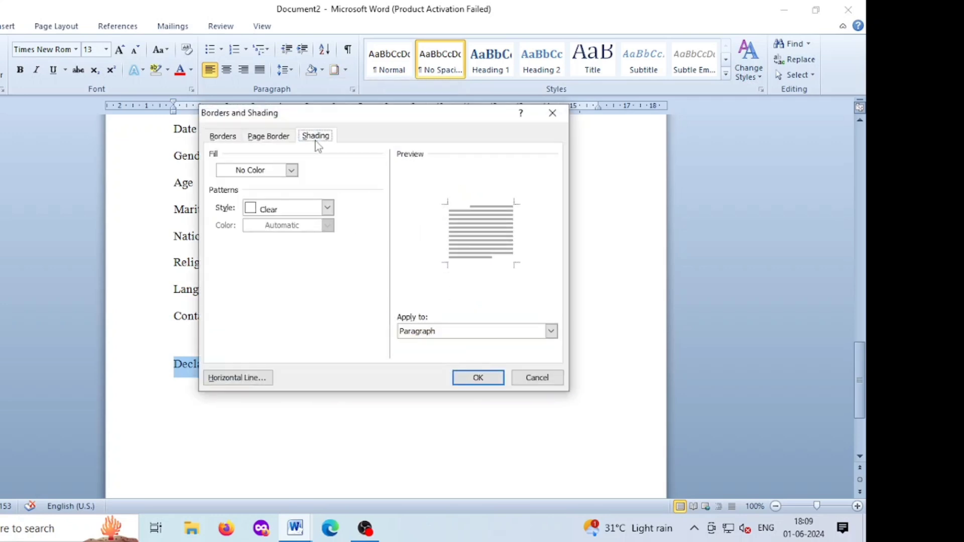
{"action": "left_click", "coordinate": [240, 172]}
{"action": "left_click", "coordinate": [224, 232]}
{"action": "key", "text": "Return"}
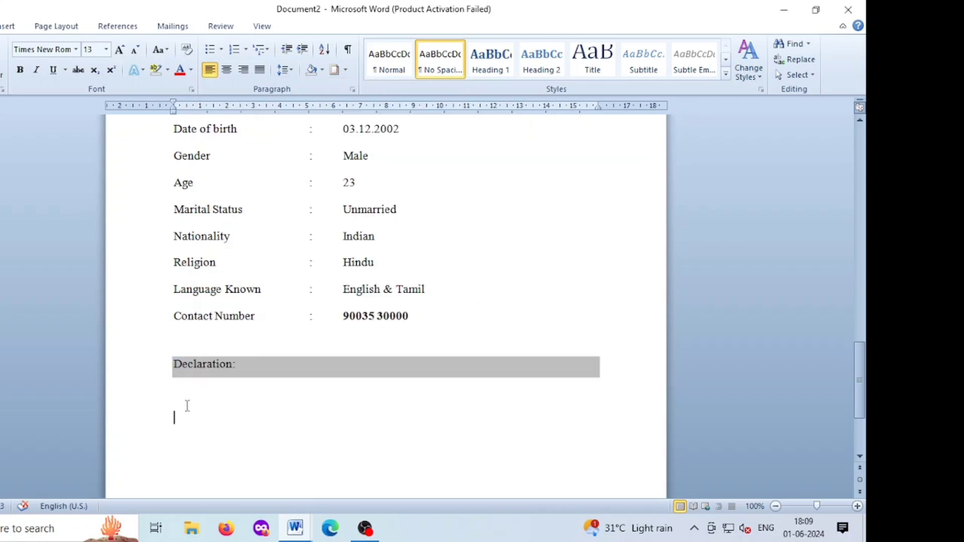
Step: Insert the declaration statement with "Date:", "Place :", "Yours faithfully," and the applicant's name directly below the Declaration heading, leaving no blank line between
{"action": "type", "text": "I hereby declare that details furnished above are true are correct to the best of my knowledge.  Date:\tYours faithfully,  Place :\t(DHANAM G)"}
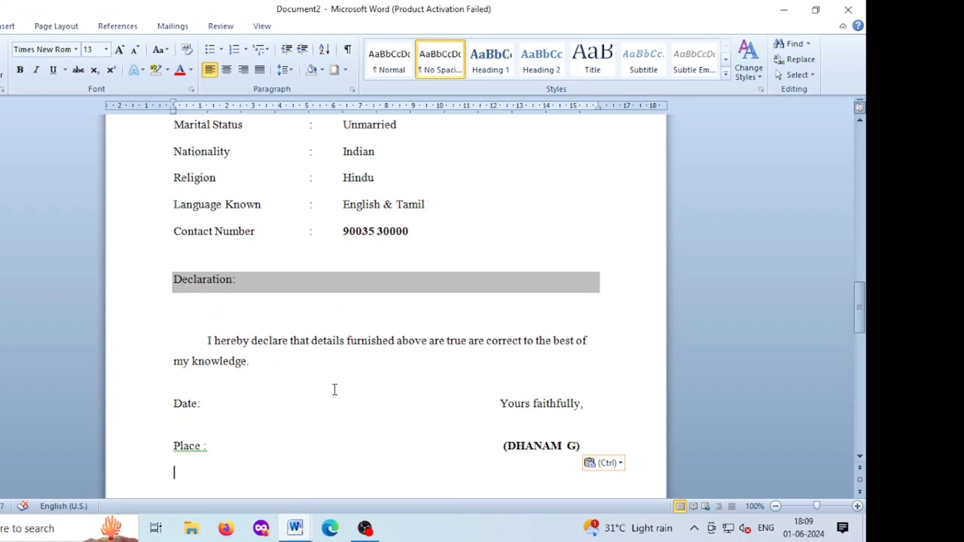
{"action": "left_click", "coordinate": [248, 322]}
{"action": "left_click", "coordinate": [228, 308]}
{"action": "key", "text": "Delete"}
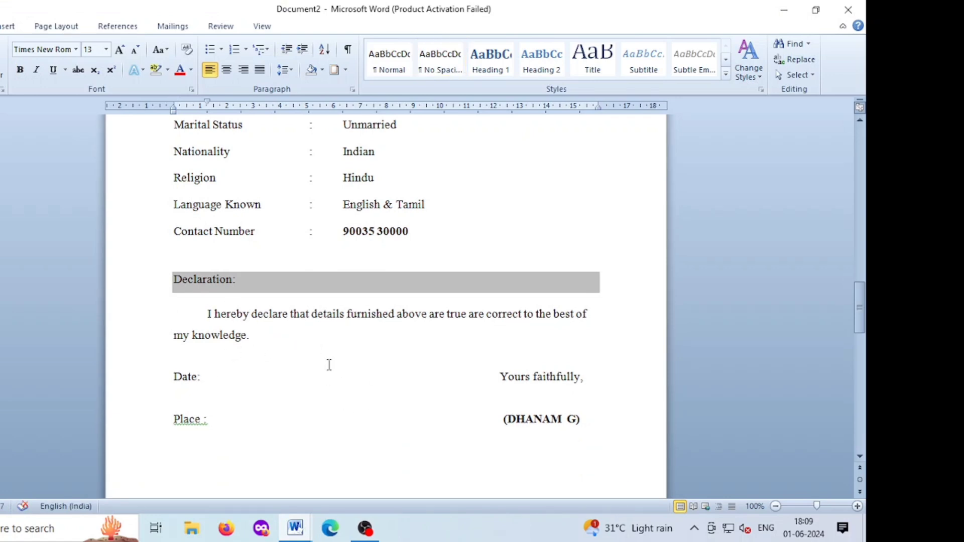
{"action": "left_click", "coordinate": [329, 359]}
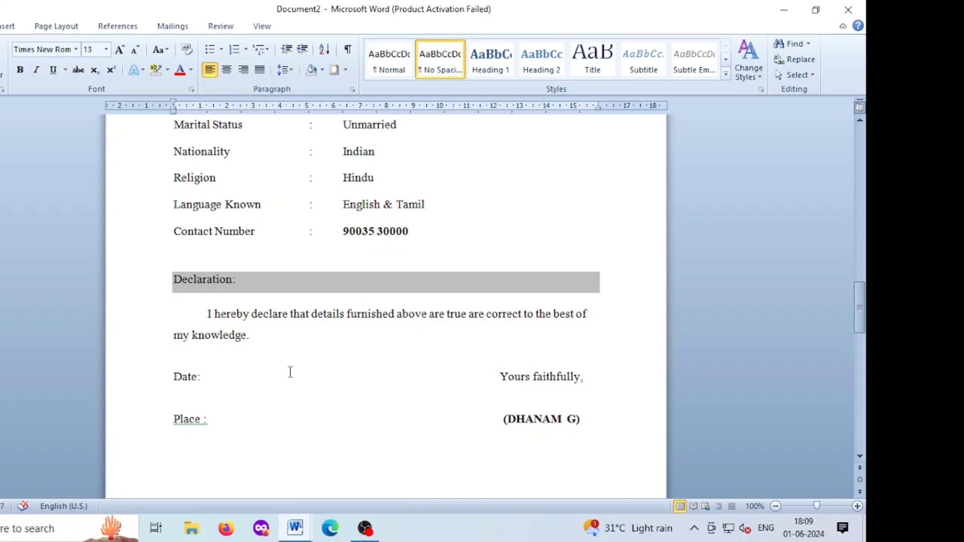
Step: Make the "Date:" and "Place :" labels below the declaration bold
{"action": "left_click_drag", "start_coordinate": [173, 376], "coordinate": [207, 380]}
{"action": "left_click", "coordinate": [18, 72]}
{"action": "left_click_drag", "start_coordinate": [173, 419], "coordinate": [207, 422]}
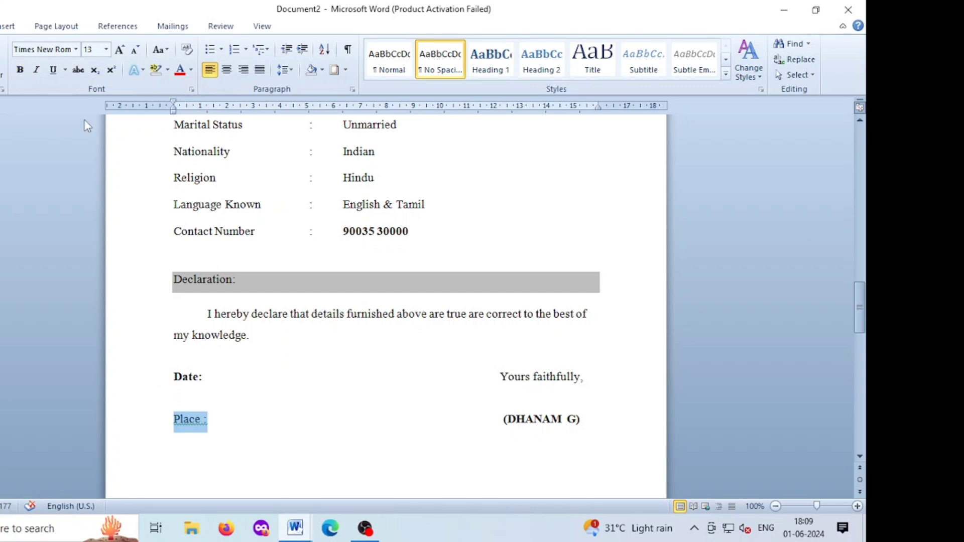
{"action": "left_click", "coordinate": [20, 70]}
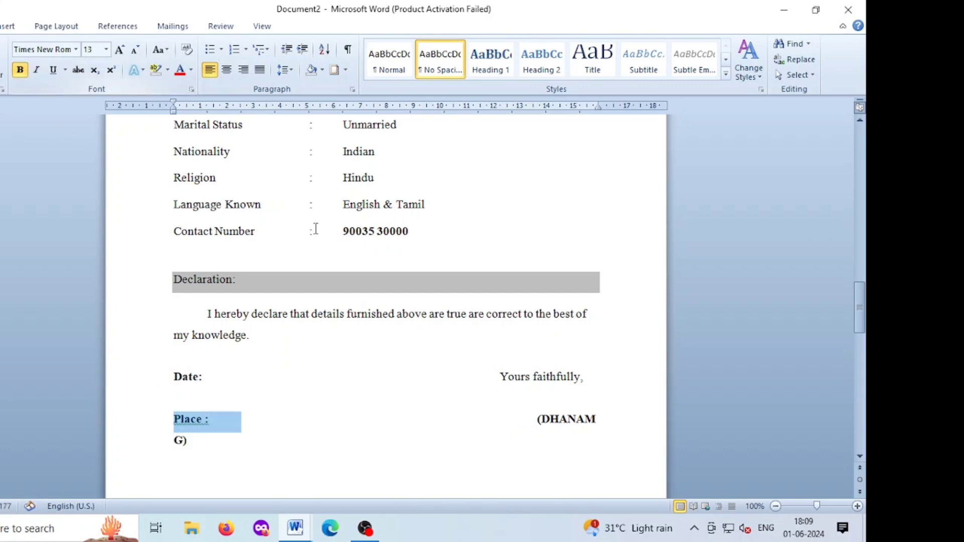
Step: Delete the extra spacing before the applicant's bracketed name so it fits on the "Place :" line under "Yours faithfully,"
{"action": "left_click", "coordinate": [432, 396]}
{"action": "left_click", "coordinate": [532, 420]}
{"action": "key", "text": "BackSpace"}
{"action": "key", "text": "BackSpace"}
{"action": "key", "text": "BackSpace"}
{"action": "key", "text": "BackSpace"}
{"action": "key", "text": "BackSpace"}
{"action": "key", "text": "BackSpace"}
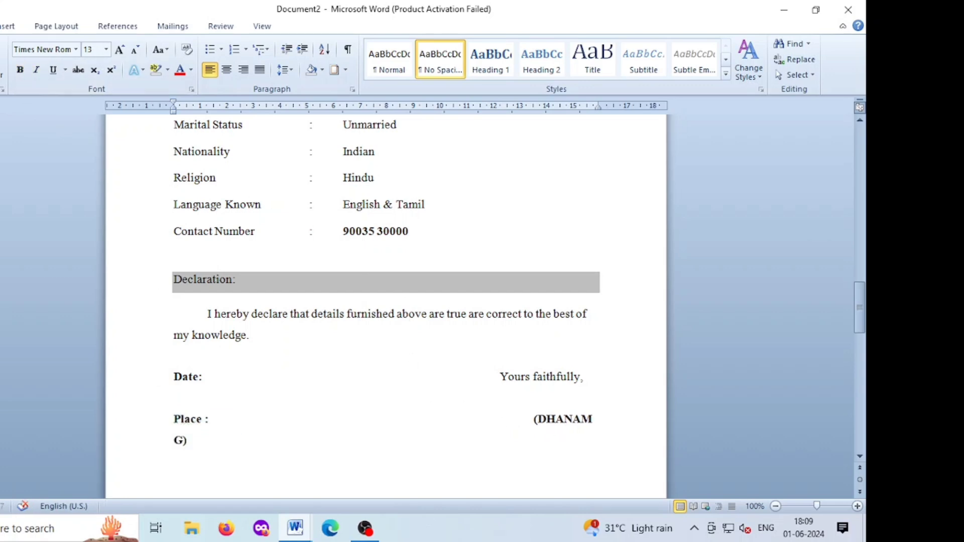
{"action": "key", "text": "BackSpace"}
{"action": "key", "text": "BackSpace"}
{"action": "key", "text": "BackSpace"}
{"action": "key", "text": "BackSpace"}
{"action": "key", "text": "BackSpace"}
{"action": "key", "text": "BackSpace"}
{"action": "key", "text": "BackSpace"}
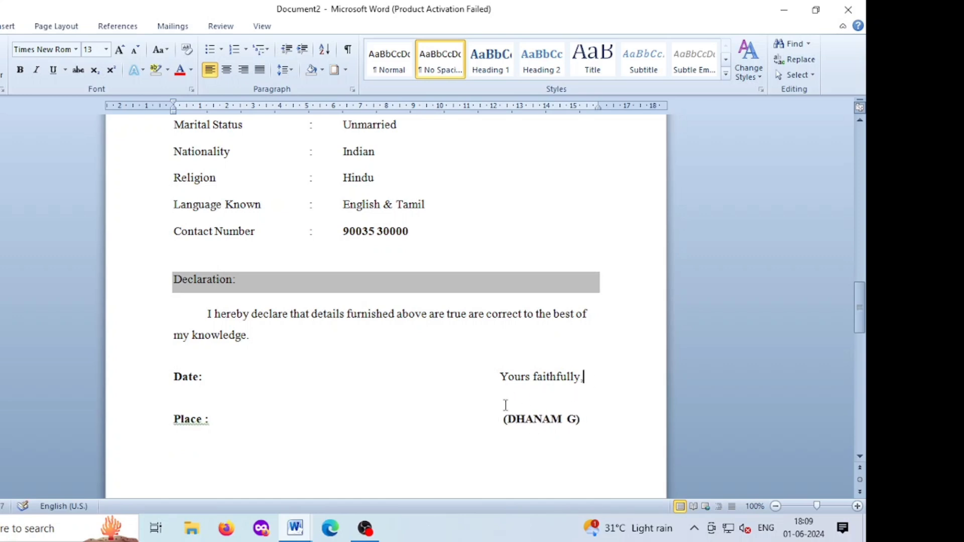
Step: Review the finished resume from the top and check its pages in the print preview
{"action": "scroll", "coordinate": [506, 406], "scroll_direction": "down", "scroll_amount": 2}
{"action": "scroll", "coordinate": [496, 421], "scroll_direction": "up", "scroll_amount": 15}
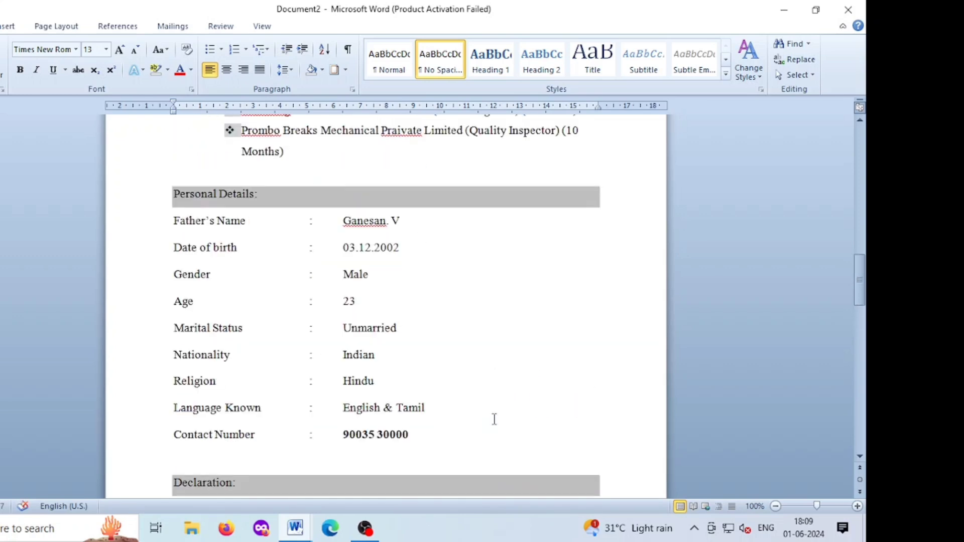
{"action": "scroll", "coordinate": [494, 416], "scroll_direction": "up", "scroll_amount": 5}
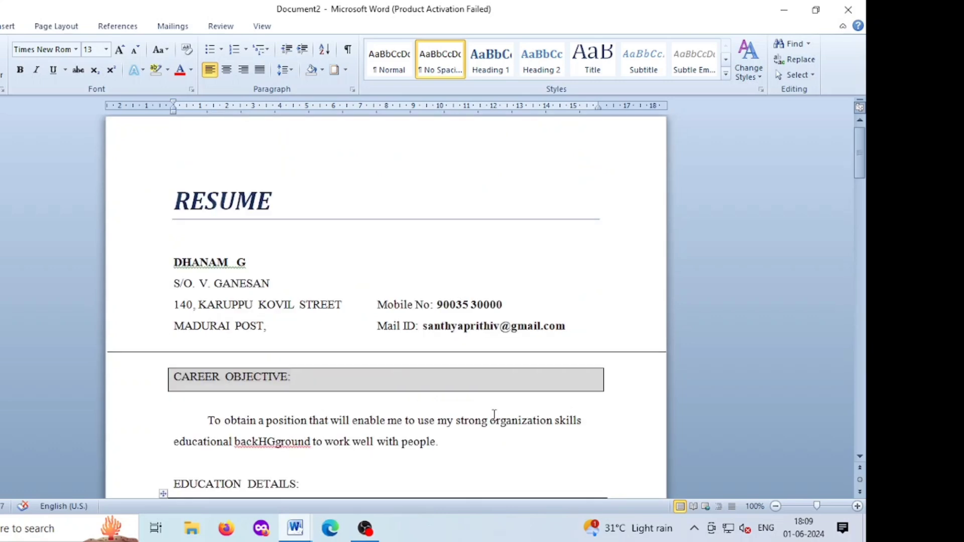
{"action": "scroll", "coordinate": [492, 415], "scroll_direction": "down", "scroll_amount": 3}
{"action": "left_click", "coordinate": [0, 27]}
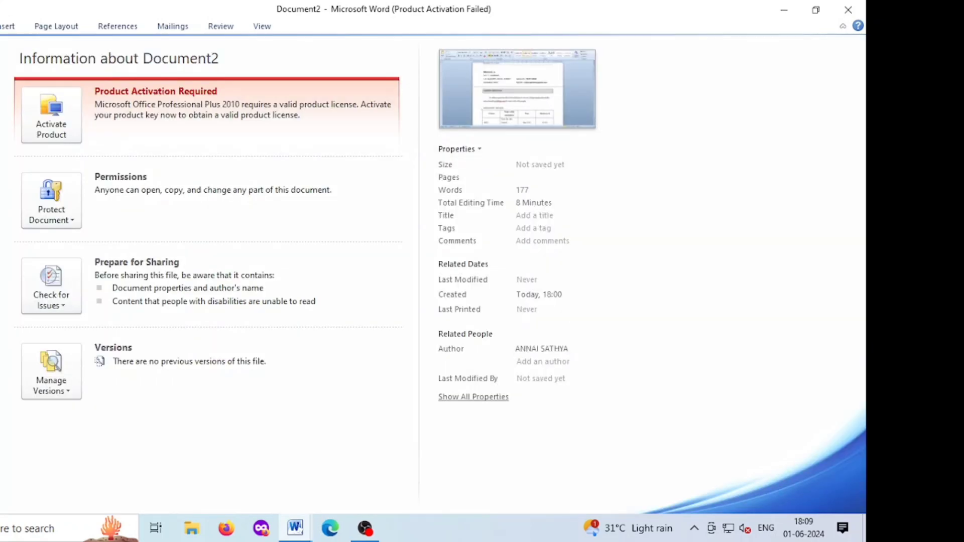
{"action": "left_click", "coordinate": [0, 184]}
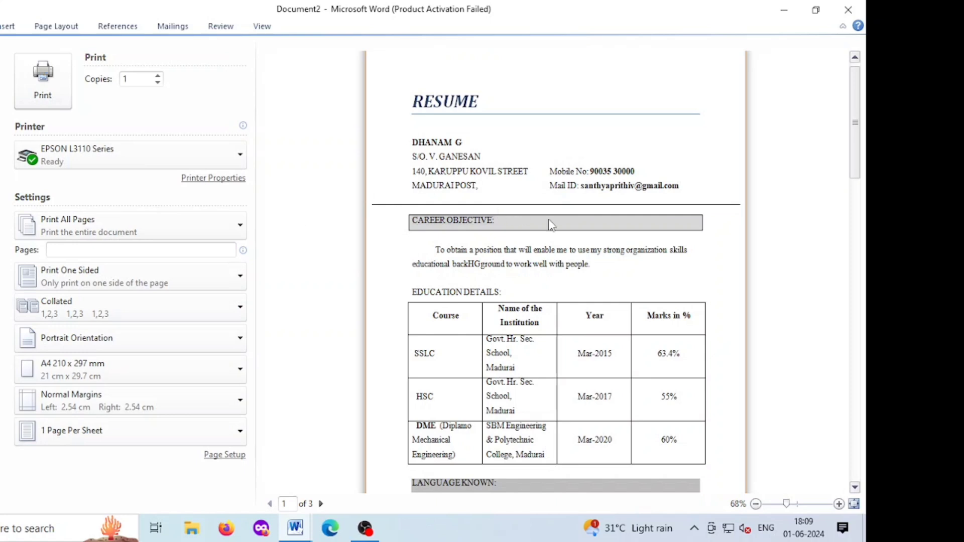
{"action": "scroll", "coordinate": [552, 224], "scroll_direction": "down", "scroll_amount": 5}
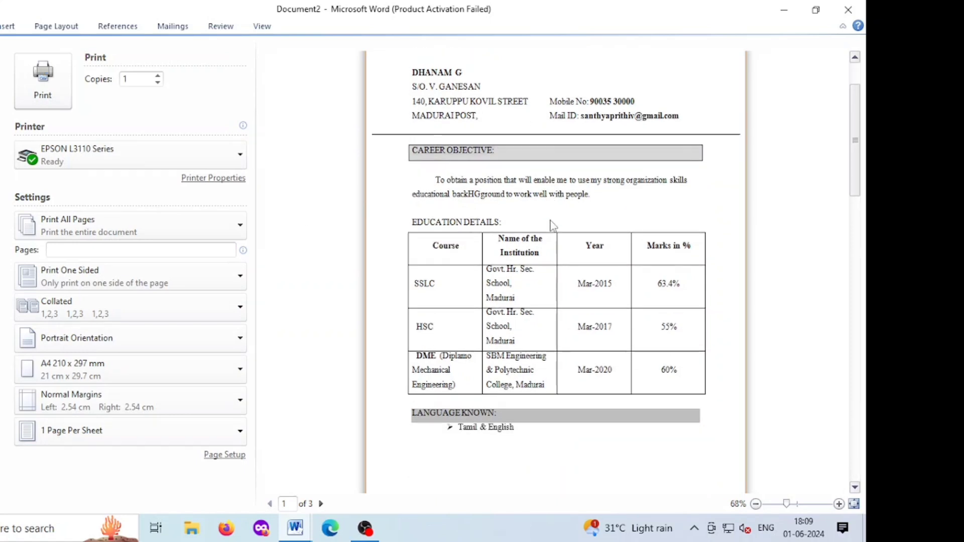
Step: Check the personal details and declaration page in the print preview, then return to editing the document
{"action": "scroll", "coordinate": [552, 225], "scroll_direction": "down", "scroll_amount": 3}
{"action": "scroll", "coordinate": [553, 224], "scroll_direction": "up", "scroll_amount": 1}
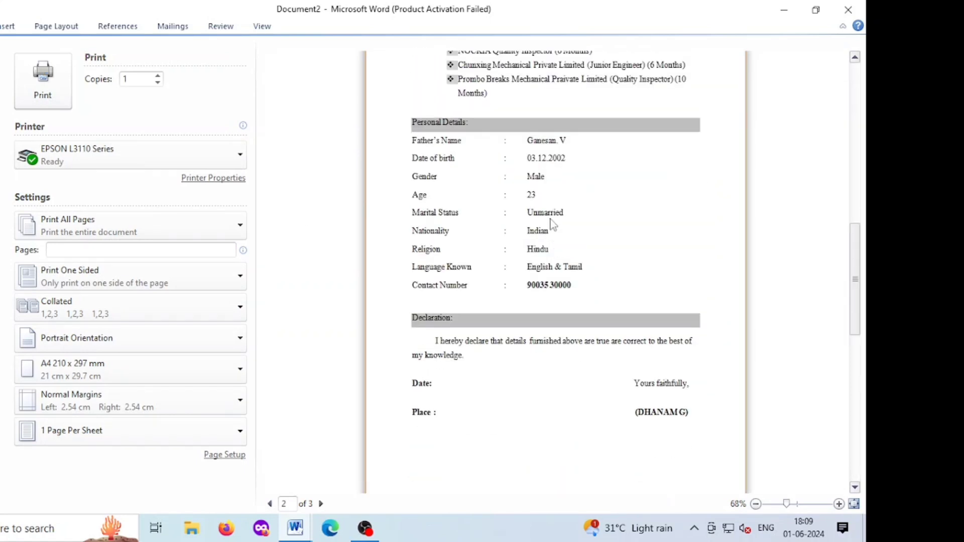
{"action": "key", "text": "Escape"}
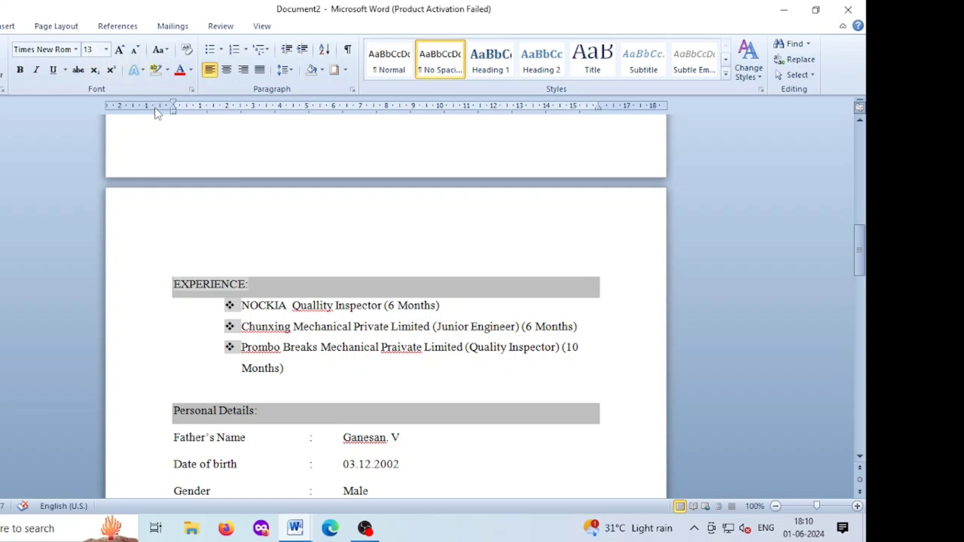
Step: Shade the EDUCATION DETAILS heading paragraph with a dark grey fill
{"action": "left_click", "coordinate": [345, 71]}
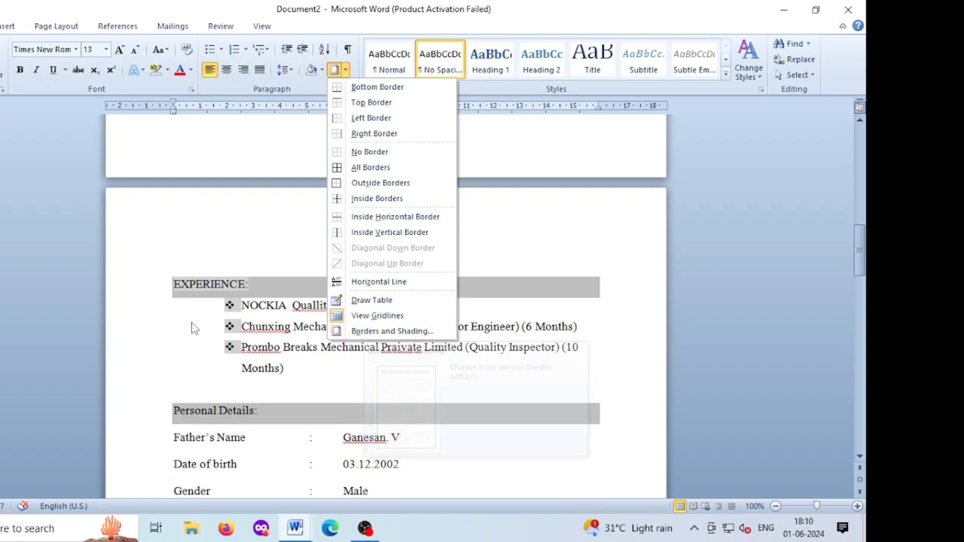
{"action": "left_click", "coordinate": [185, 284]}
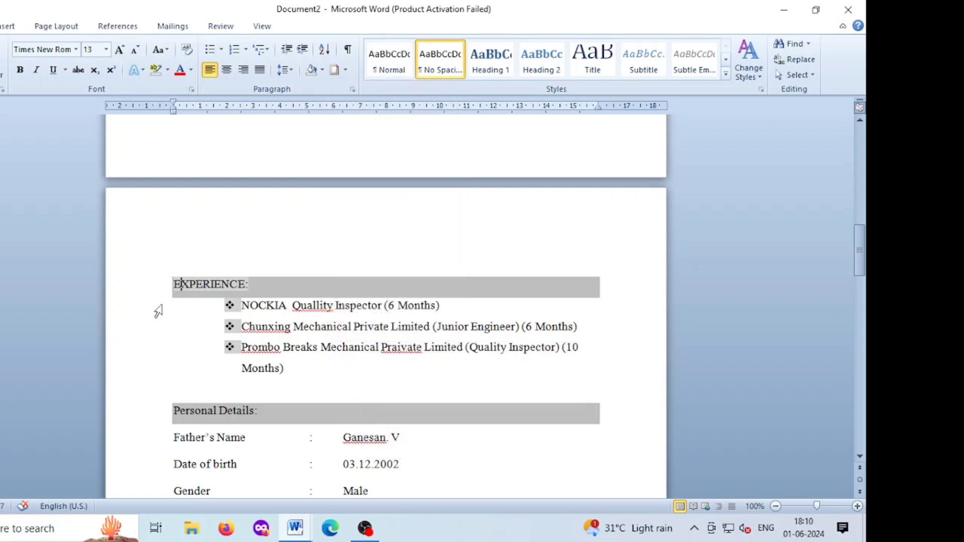
{"action": "scroll", "coordinate": [237, 286], "scroll_direction": "up", "scroll_amount": 15}
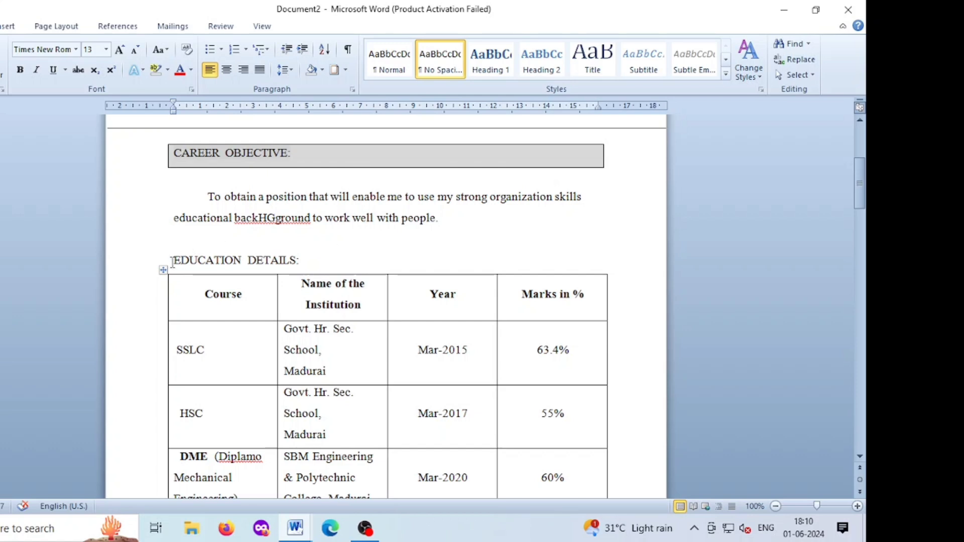
{"action": "left_click_drag", "start_coordinate": [173, 262], "coordinate": [321, 264]}
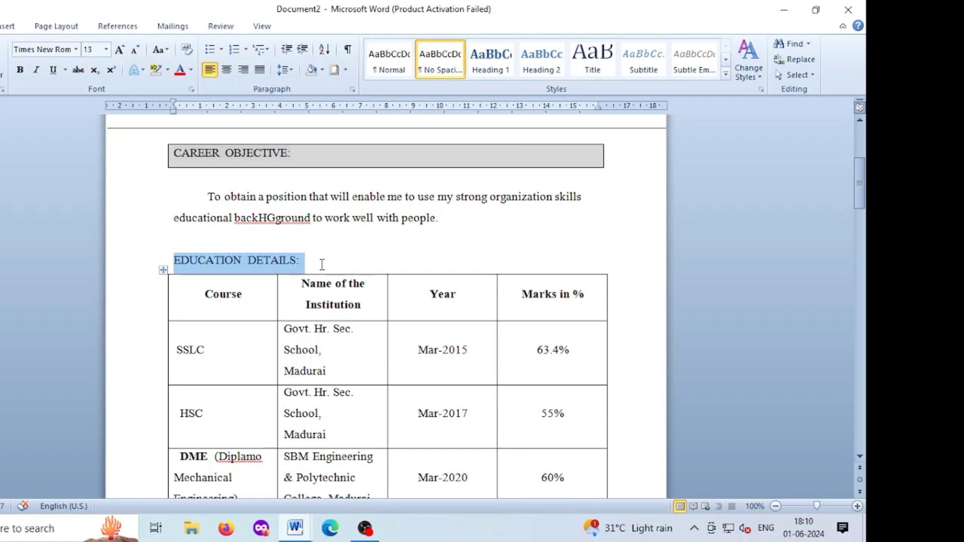
{"action": "left_click", "coordinate": [346, 70]}
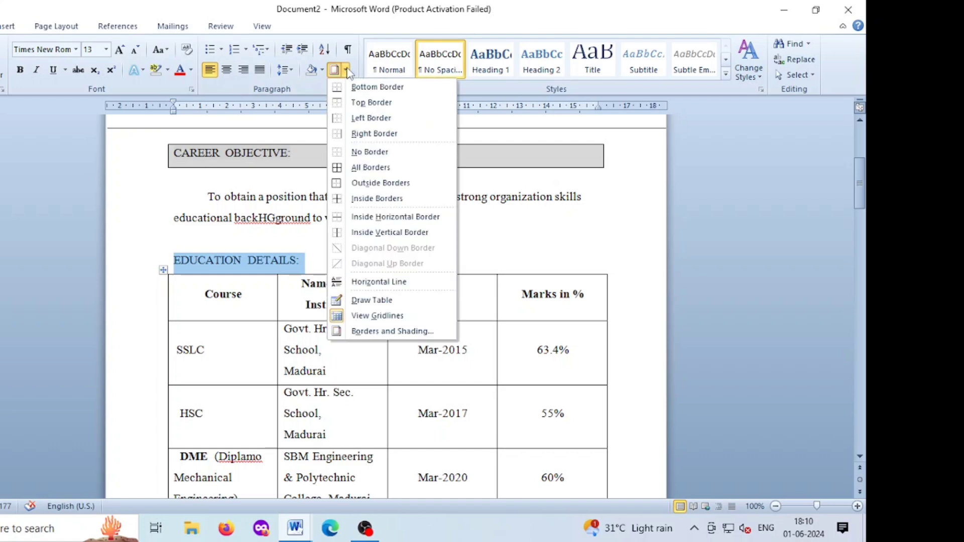
{"action": "left_click", "coordinate": [372, 331]}
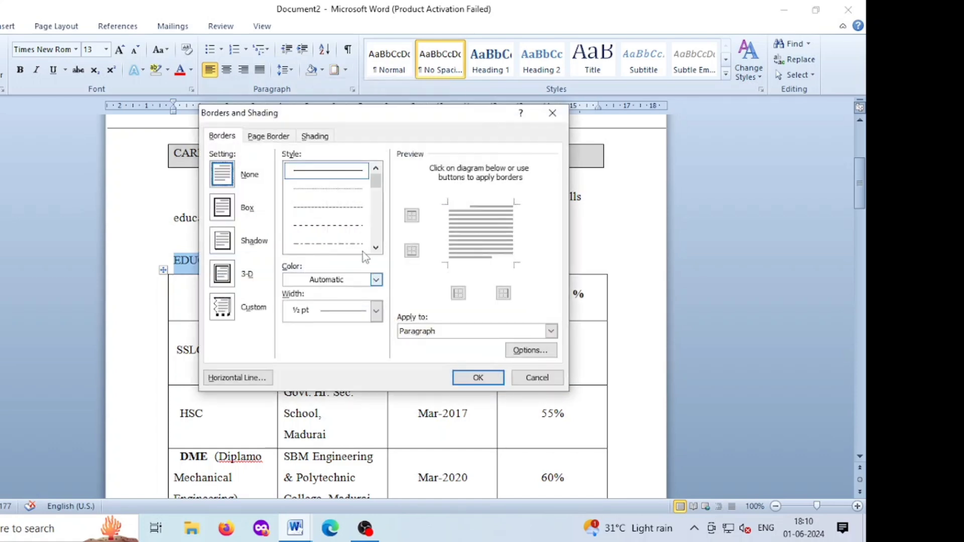
{"action": "left_click", "coordinate": [315, 136]}
{"action": "left_click", "coordinate": [291, 170]}
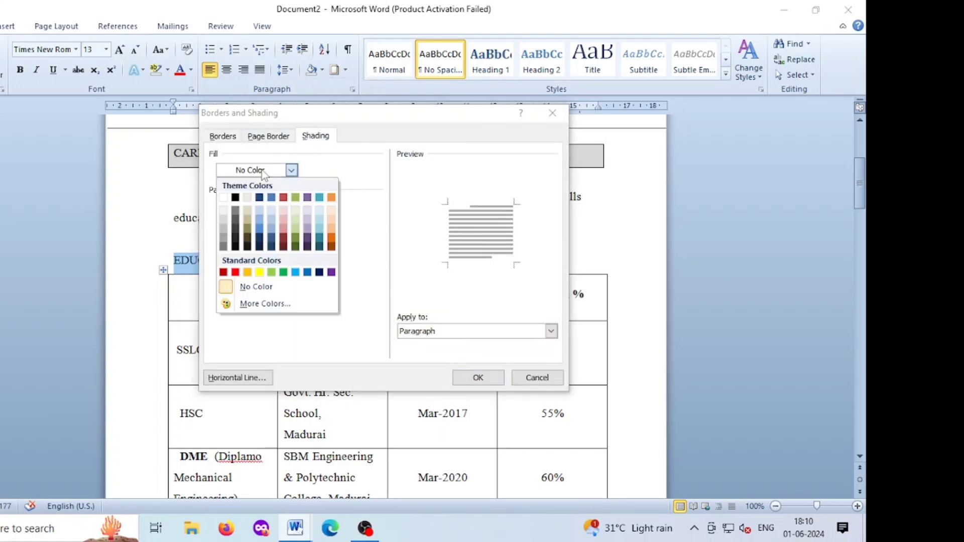
{"action": "left_click", "coordinate": [224, 234]}
{"action": "left_click", "coordinate": [480, 378]}
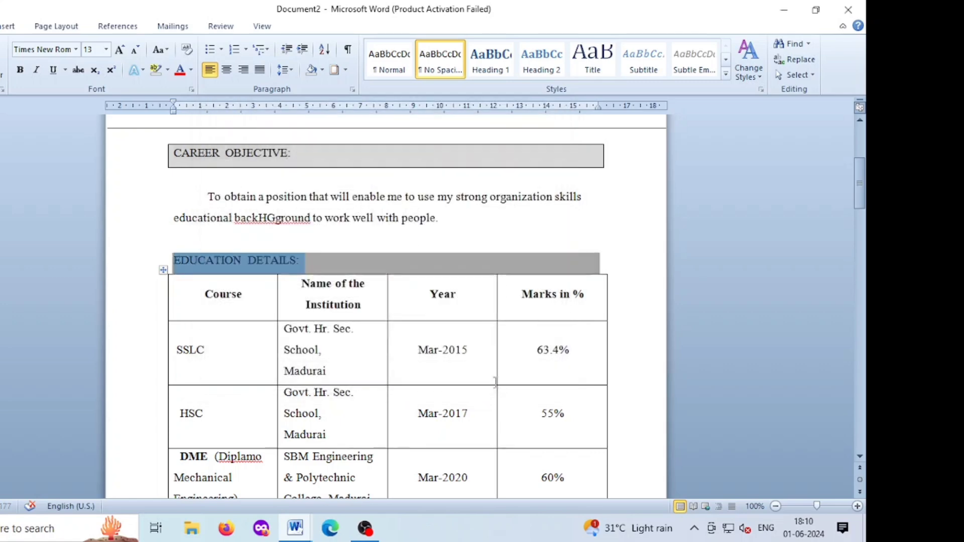
{"action": "left_click", "coordinate": [418, 327]}
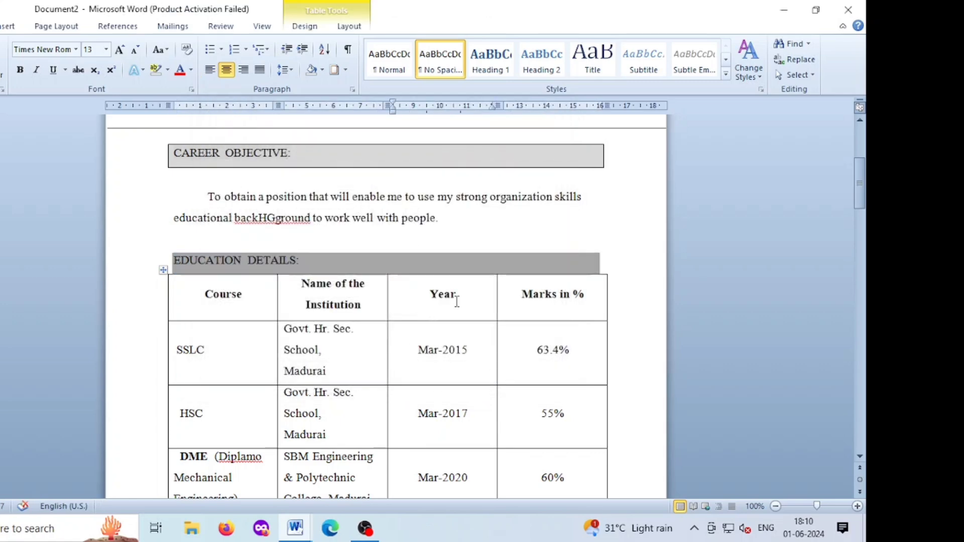
Step: Place the cursor in "Quallity" on the NOCKIA experience line and set the symbol font to Webdings for inserting a symbol
{"action": "scroll", "coordinate": [456, 301], "scroll_direction": "down", "scroll_amount": 10}
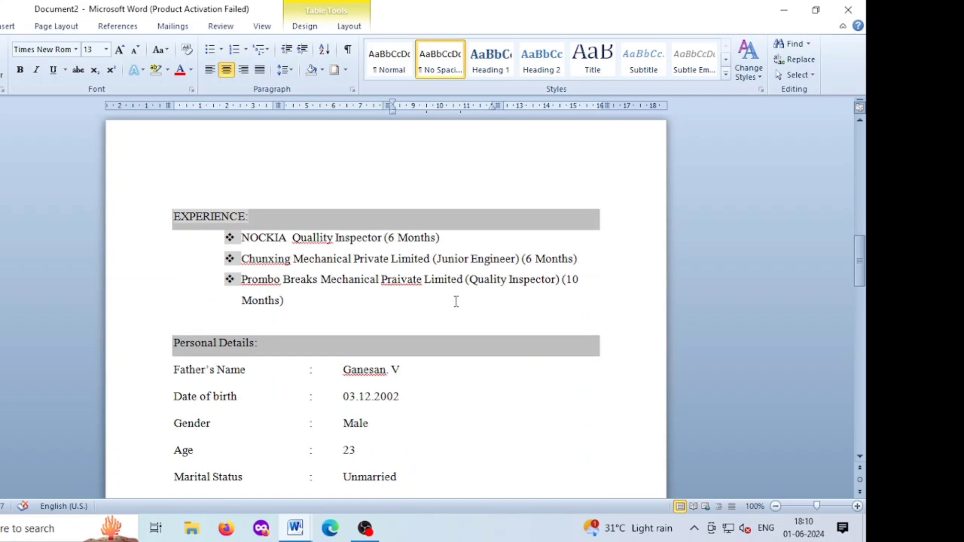
{"action": "left_click", "coordinate": [298, 238]}
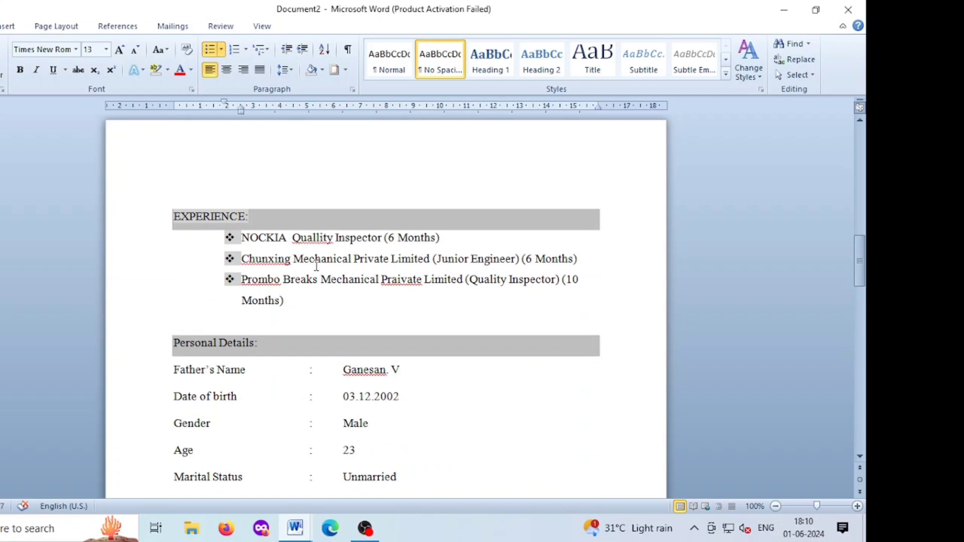
{"action": "scroll", "coordinate": [316, 265], "scroll_direction": "up", "scroll_amount": 1}
{"action": "scroll", "coordinate": [316, 265], "scroll_direction": "up", "scroll_amount": 15}
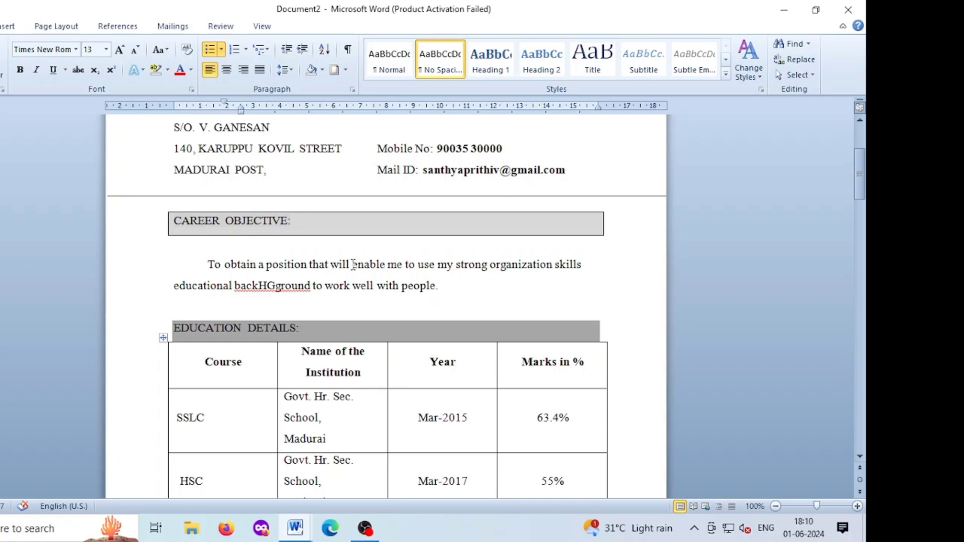
{"action": "scroll", "coordinate": [353, 265], "scroll_direction": "down", "scroll_amount": 2}
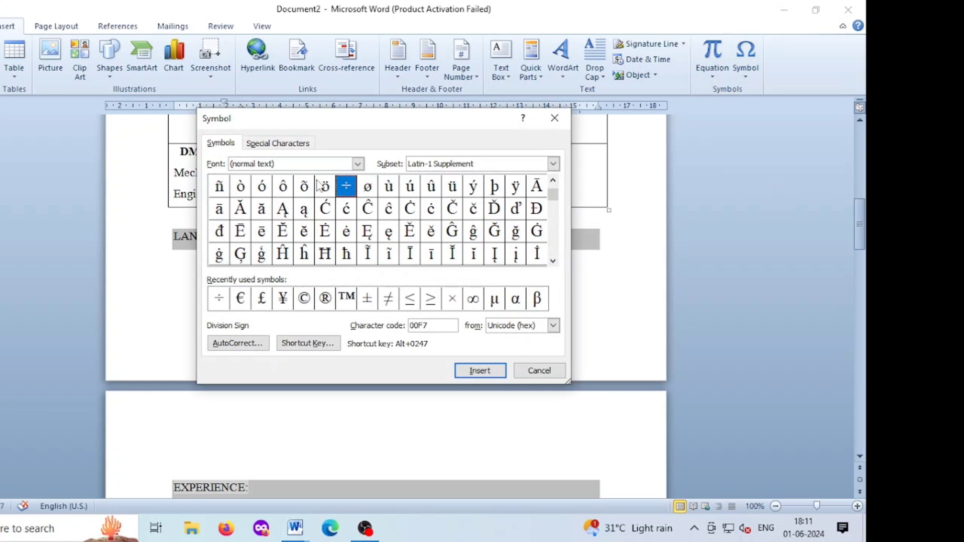
{"action": "left_click", "coordinate": [358, 164]}
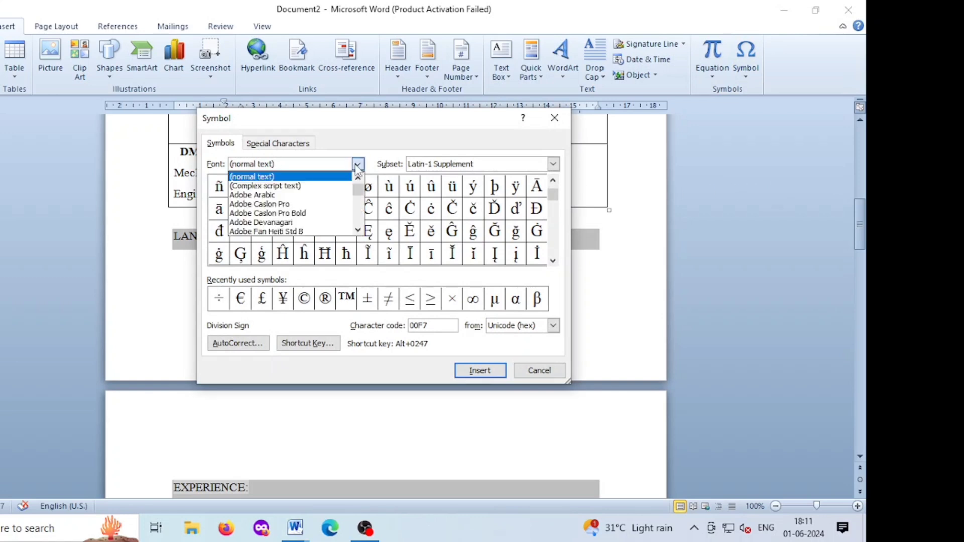
{"action": "scroll", "coordinate": [317, 205], "scroll_direction": "down", "scroll_amount": 3}
{"action": "scroll", "coordinate": [318, 204], "scroll_direction": "up", "scroll_amount": 2}
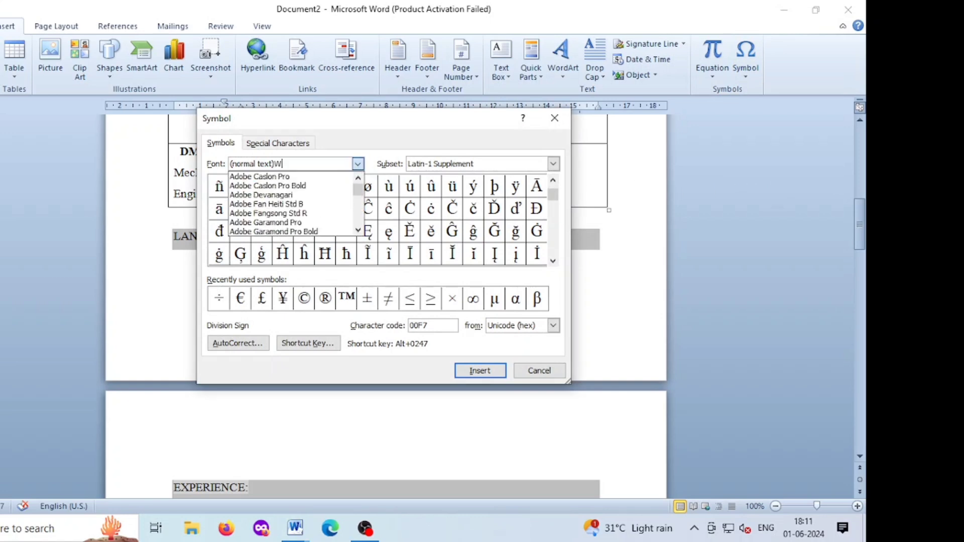
{"action": "type", "text": "W"}
{"action": "key", "text": "BackSpace"}
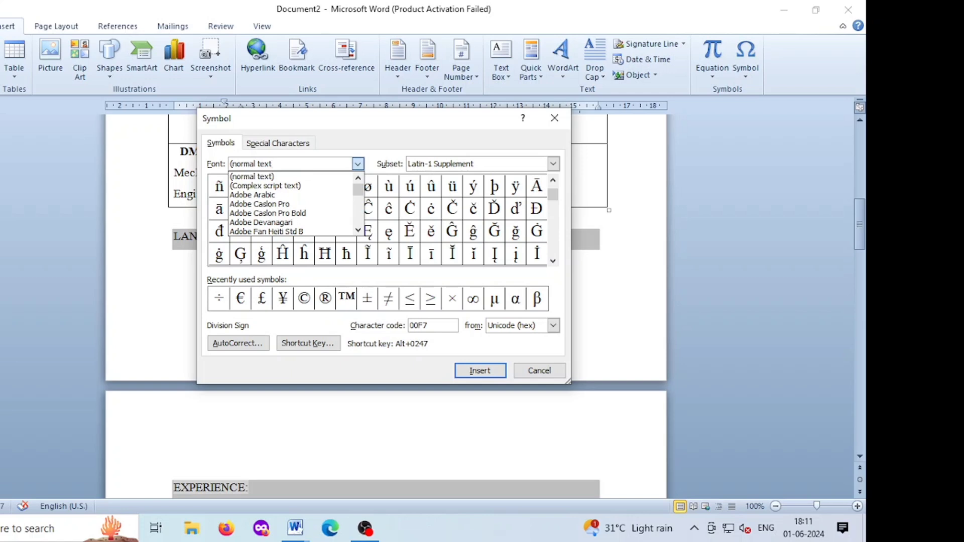
{"action": "key", "text": "BackSpace"}
{"action": "key", "text": "BackSpace"}
{"action": "key", "text": "BackSpace"}
{"action": "key", "text": "BackSpace"}
{"action": "key", "text": "BackSpace"}
{"action": "key", "text": "BackSpace"}
{"action": "key", "text": "BackSpace"}
{"action": "key", "text": "BackSpace"}
{"action": "key", "text": "BackSpace"}
{"action": "key", "text": "BackSpace"}
{"action": "key", "text": "BackSpace"}
{"action": "key", "text": "BackSpace"}
{"action": "type", "text": "W"}
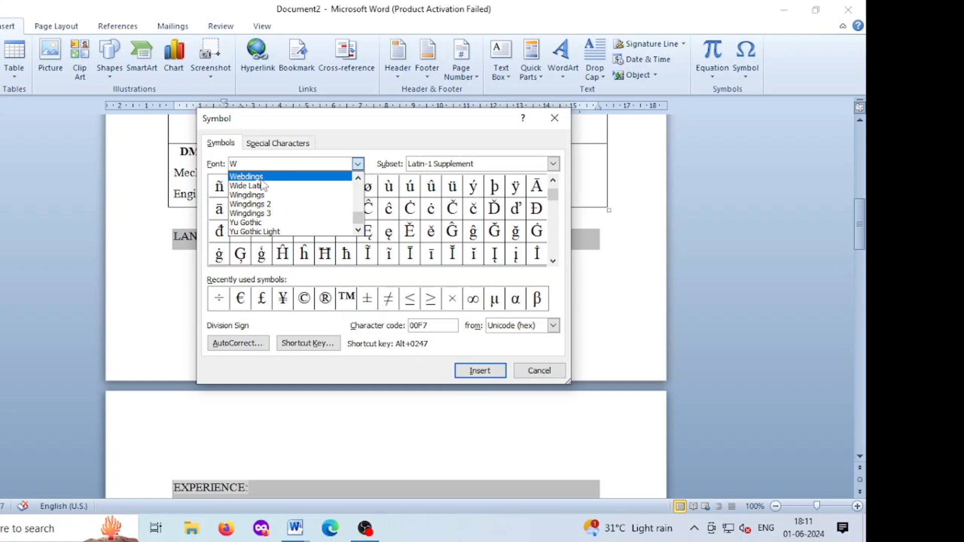
{"action": "left_click", "coordinate": [262, 178]}
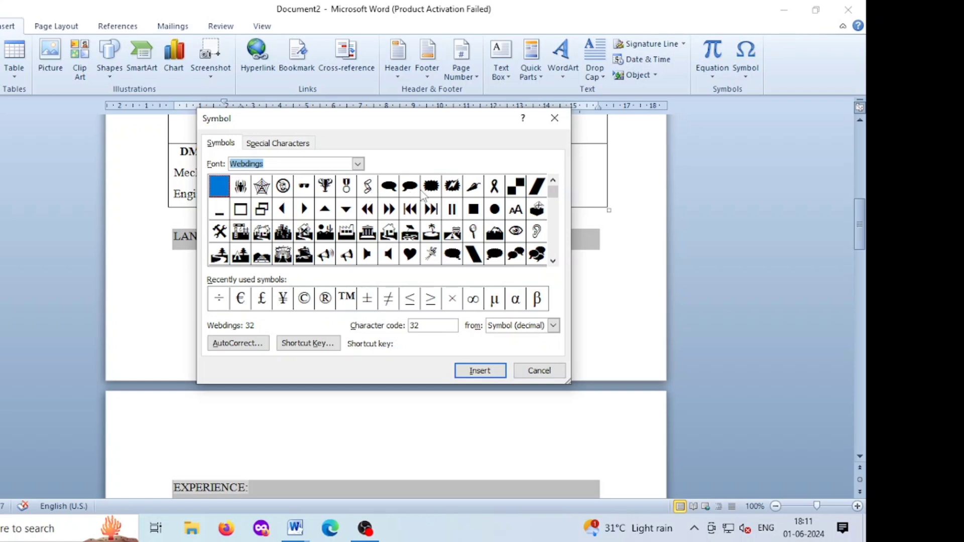
Step: Insert the Webdings speech bubble symbol, character code 40, into the NOCKIA experience line and delete it again
{"action": "left_click", "coordinate": [392, 189]}
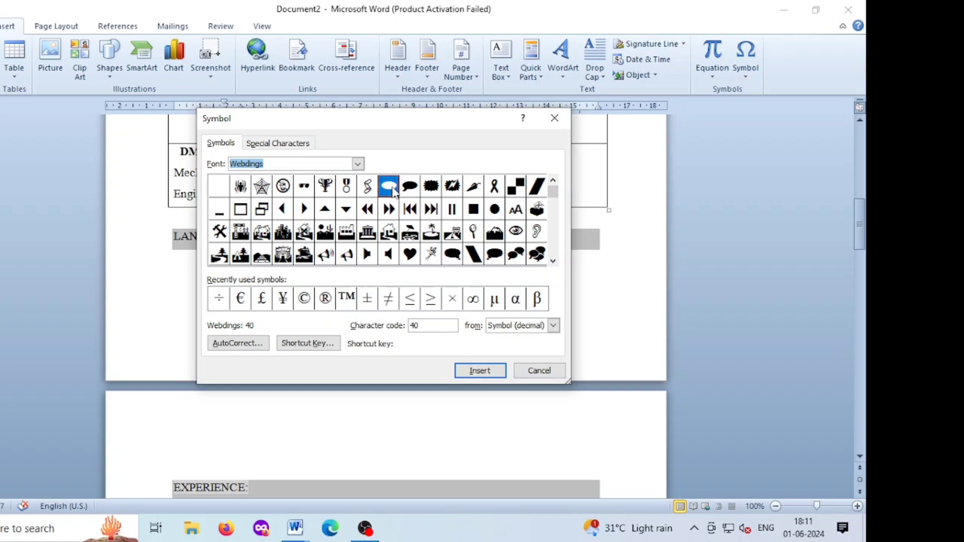
{"action": "left_click", "coordinate": [490, 376]}
{"action": "left_click", "coordinate": [551, 372]}
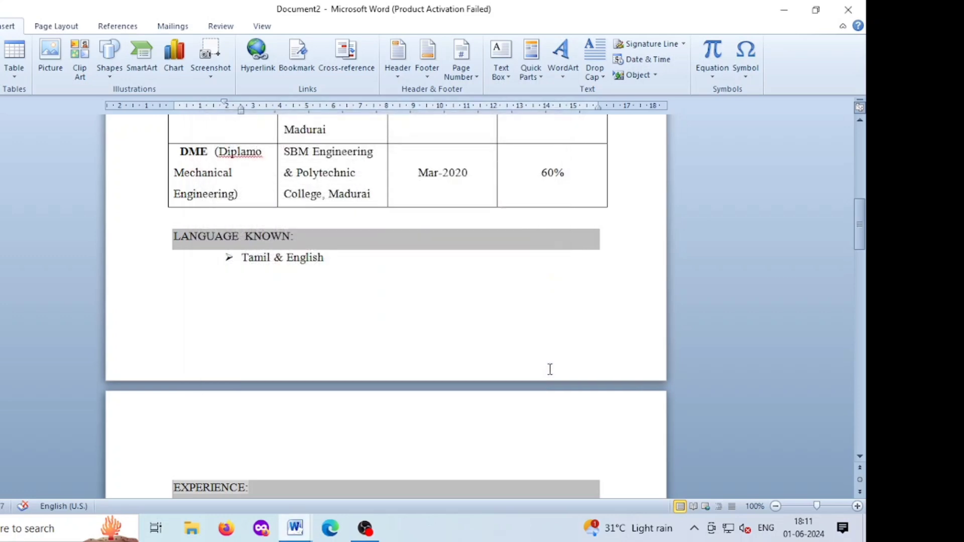
{"action": "scroll", "coordinate": [420, 308], "scroll_direction": "down", "scroll_amount": 5}
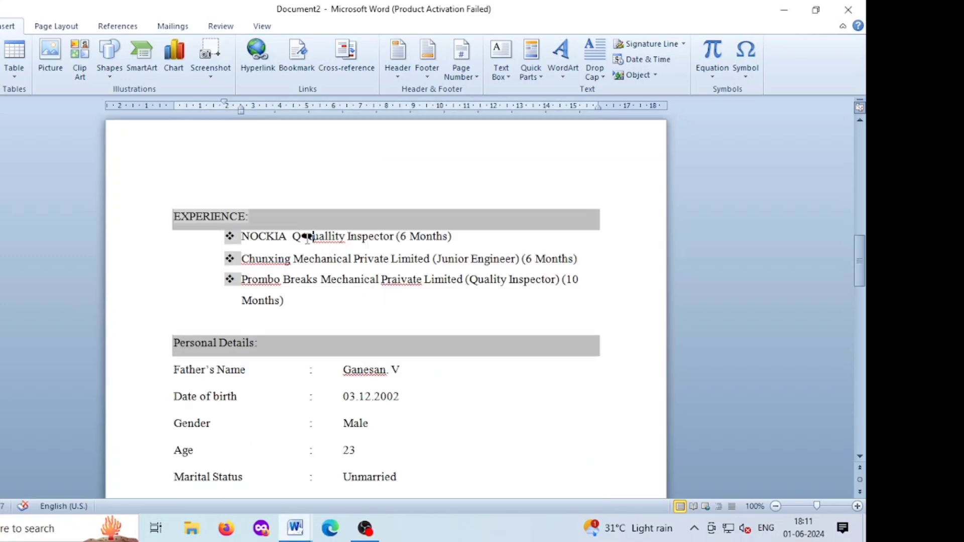
{"action": "key", "text": "BackSpace"}
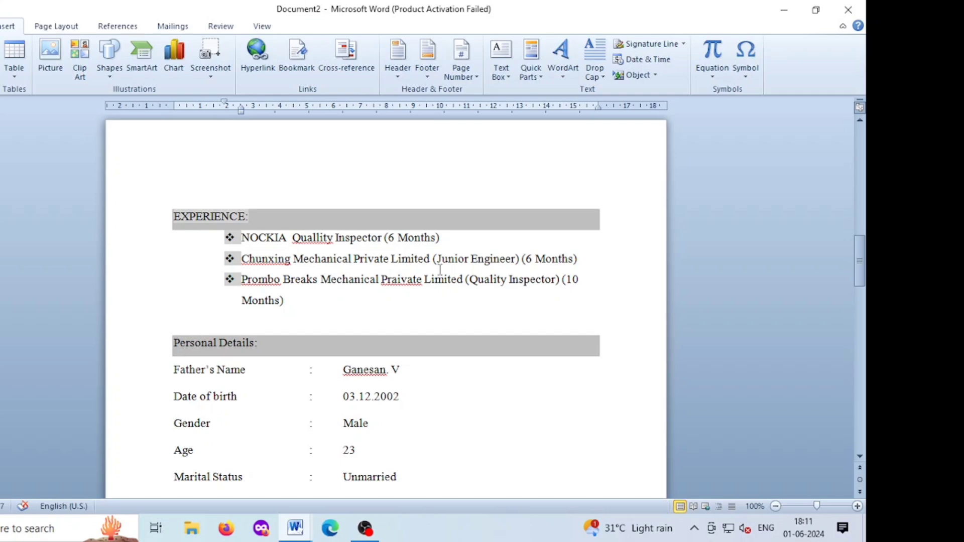
Step: Review the complete resume from the title and contact details through education, experience and personal details to the declaration
{"action": "scroll", "coordinate": [437, 266], "scroll_direction": "down", "scroll_amount": 10}
{"action": "scroll", "coordinate": [437, 262], "scroll_direction": "down", "scroll_amount": 7}
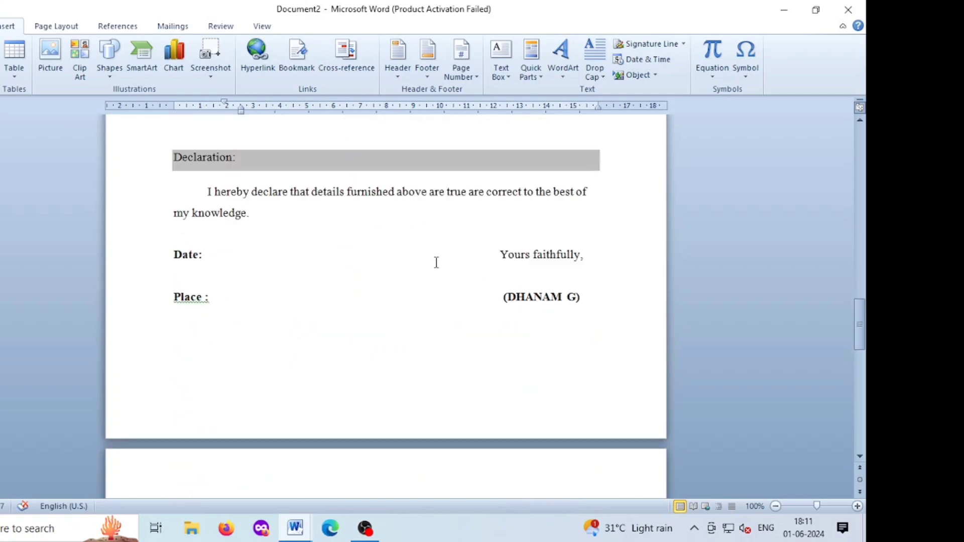
{"action": "scroll", "coordinate": [436, 262], "scroll_direction": "up", "scroll_amount": 18}
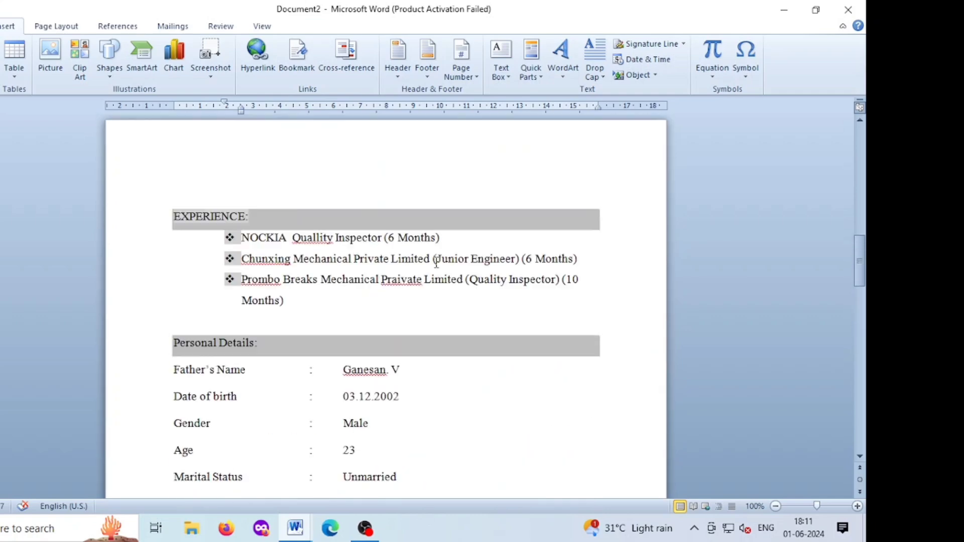
{"action": "scroll", "coordinate": [436, 261], "scroll_direction": "up", "scroll_amount": 17}
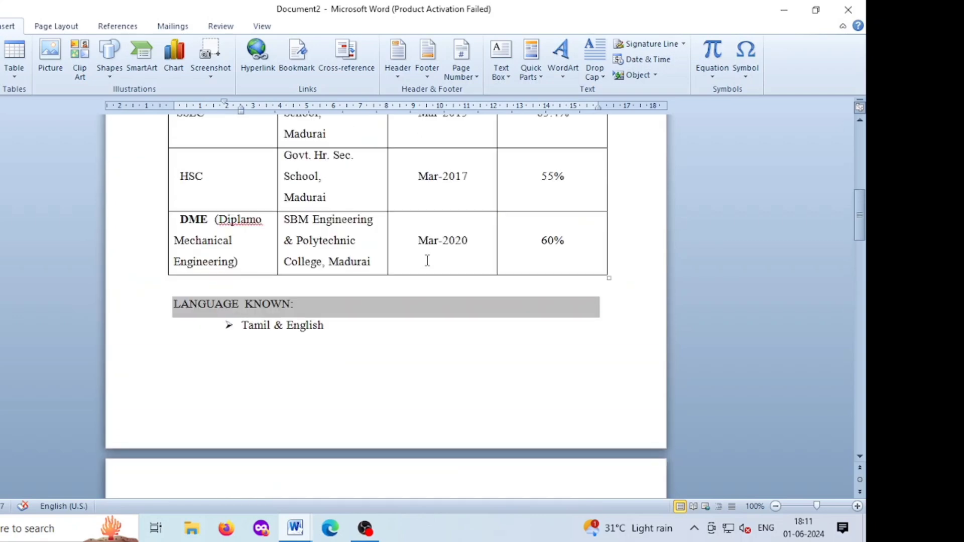
{"action": "scroll", "coordinate": [416, 257], "scroll_direction": "up", "scroll_amount": 12}
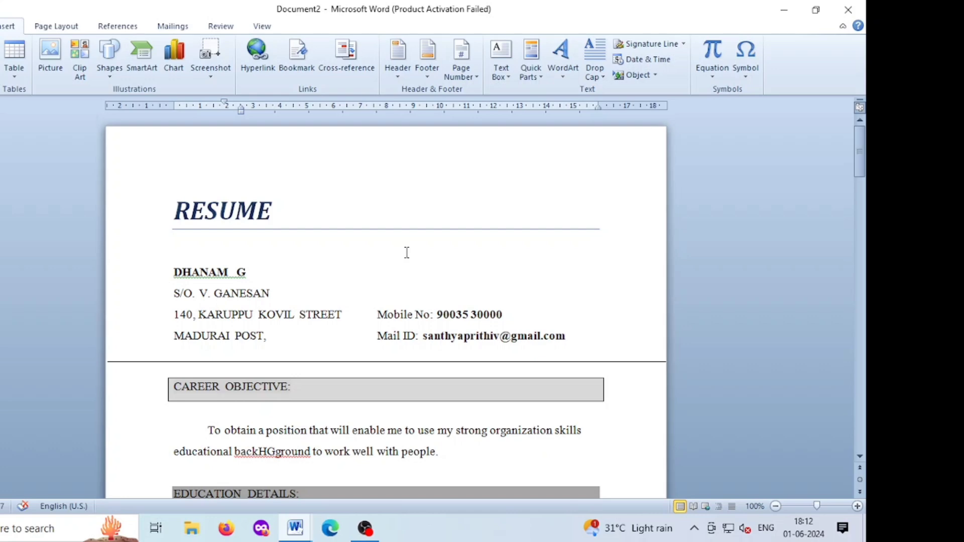
{"action": "scroll", "coordinate": [407, 252], "scroll_direction": "down", "scroll_amount": 15}
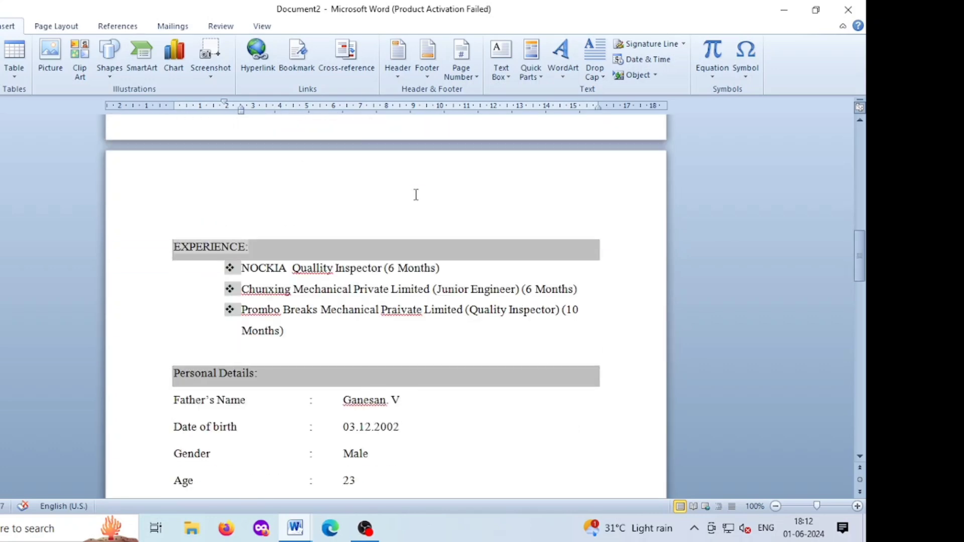
{"action": "scroll", "coordinate": [415, 194], "scroll_direction": "down", "scroll_amount": 8}
{"action": "scroll", "coordinate": [416, 195], "scroll_direction": "up", "scroll_amount": 1}
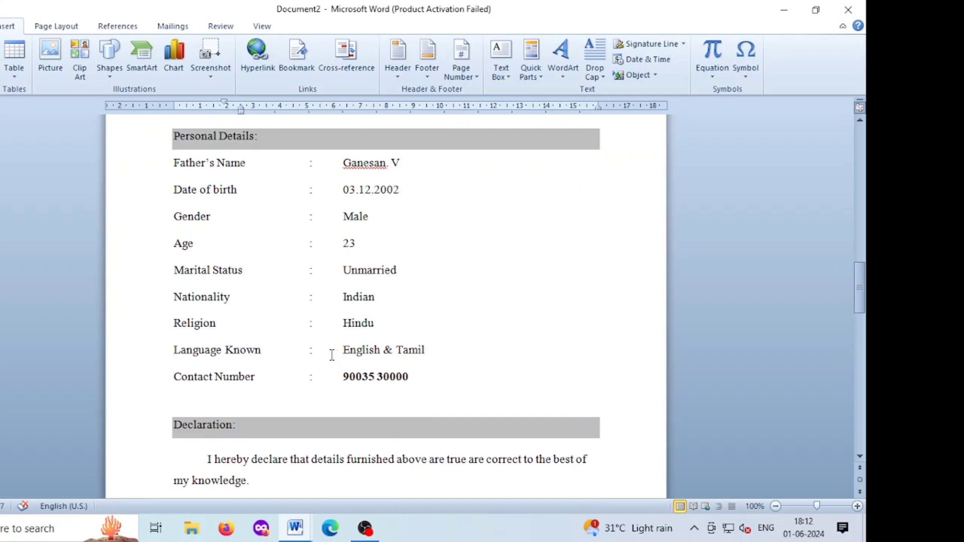
{"action": "scroll", "coordinate": [354, 338], "scroll_direction": "up", "scroll_amount": 10}
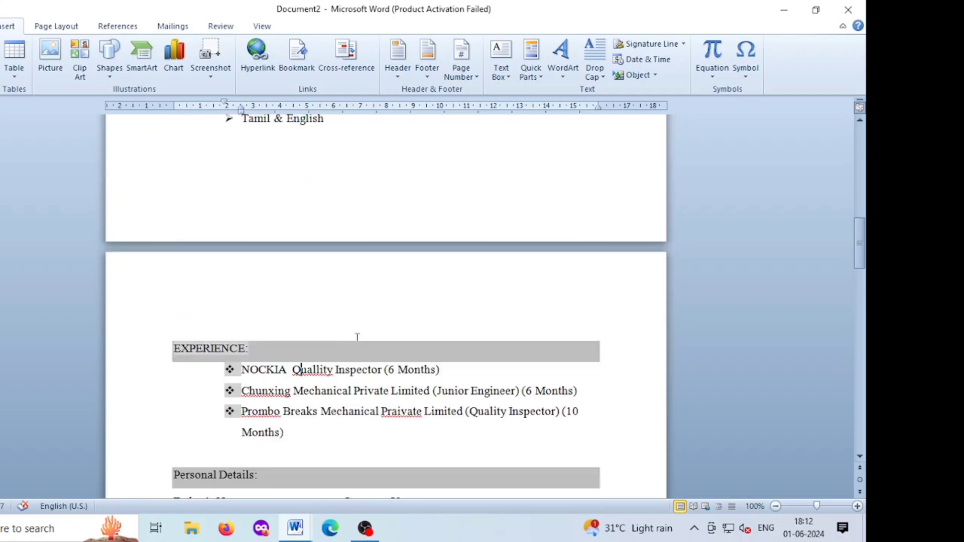
{"action": "scroll", "coordinate": [357, 337], "scroll_direction": "up", "scroll_amount": 12}
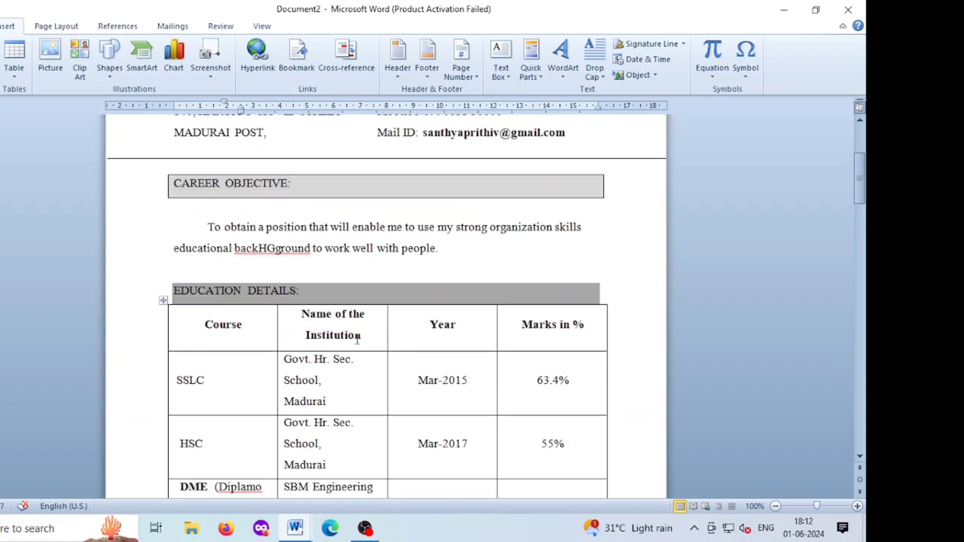
{"action": "scroll", "coordinate": [357, 339], "scroll_direction": "up", "scroll_amount": 4}
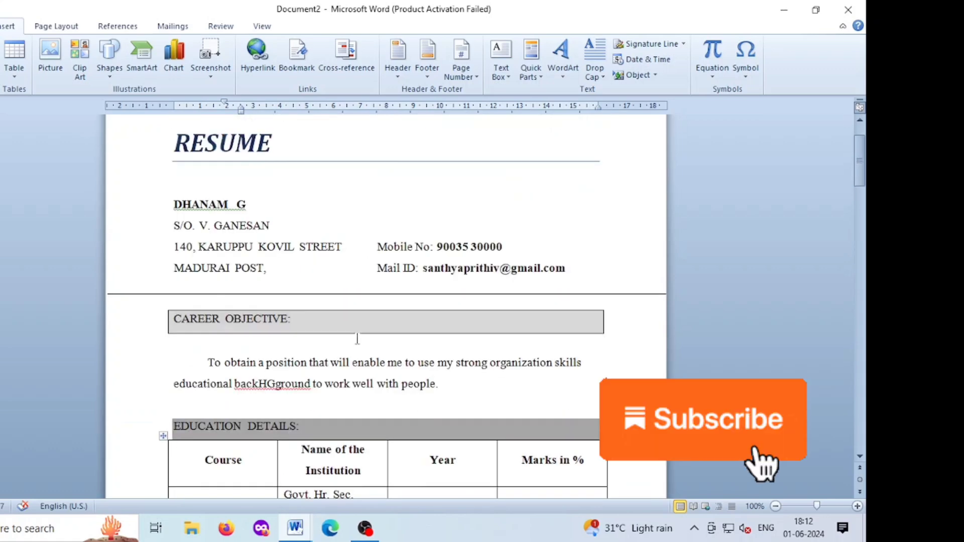
{"action": "scroll", "coordinate": [358, 338], "scroll_direction": "down", "scroll_amount": 20}
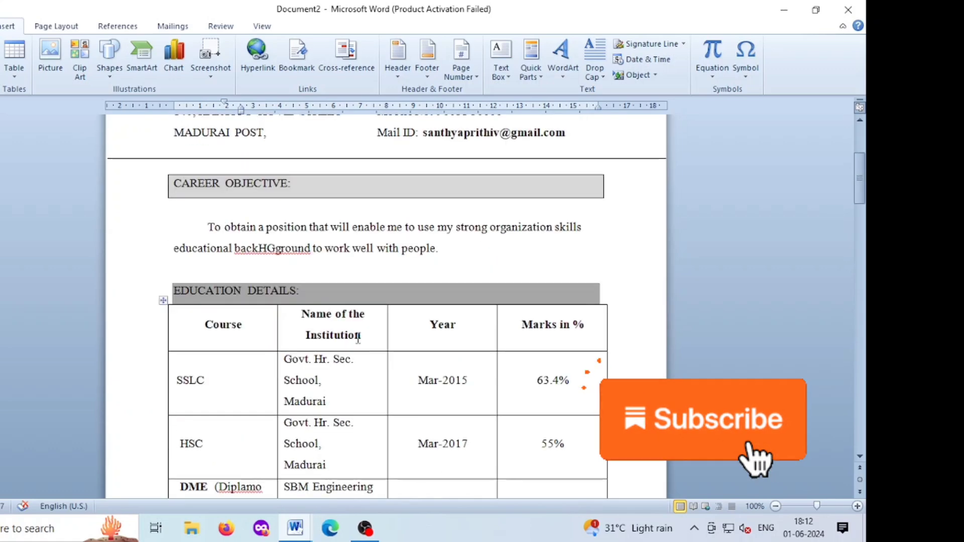
{"action": "scroll", "coordinate": [358, 340], "scroll_direction": "down", "scroll_amount": 12}
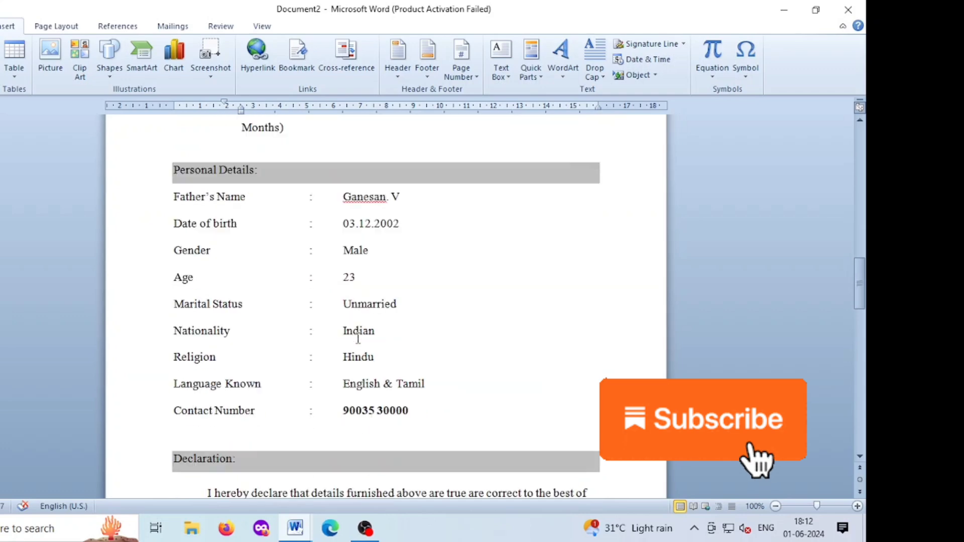